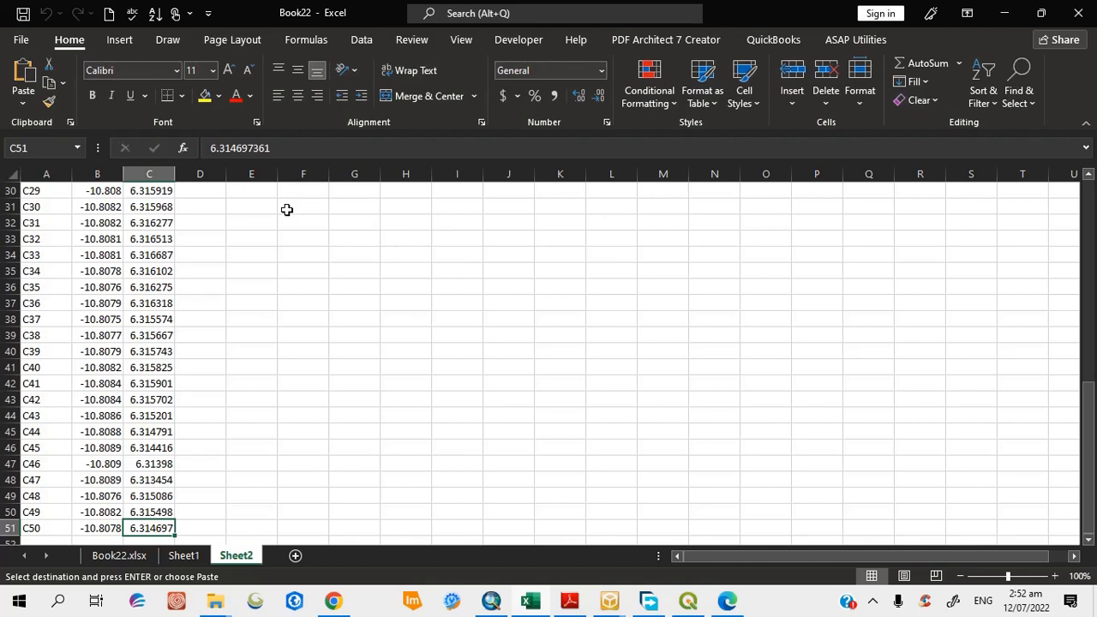
- Start saving a copy of the customer coordinates workbook in the GIS TRAINING folder on the Desktop
left_click(1091, 211)
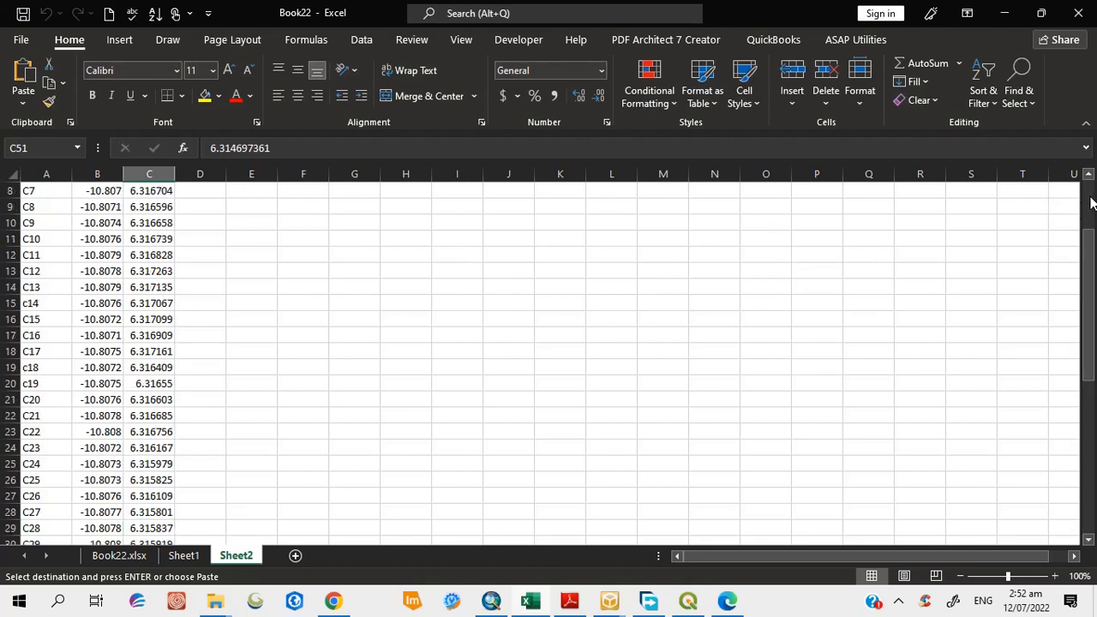
left_click(1092, 202)
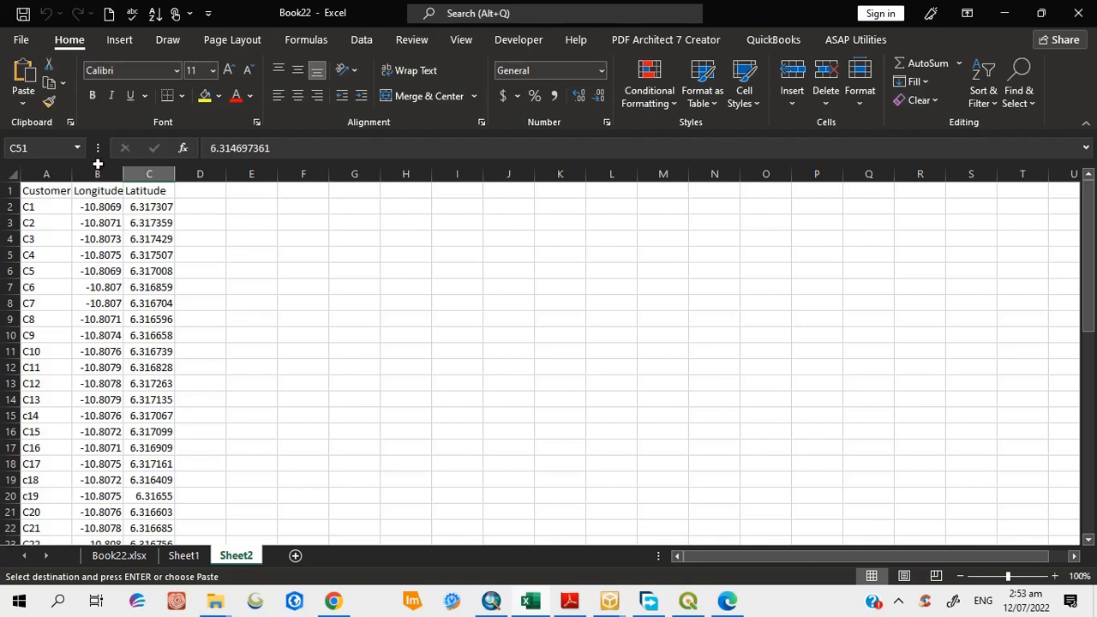
left_click(21, 40)
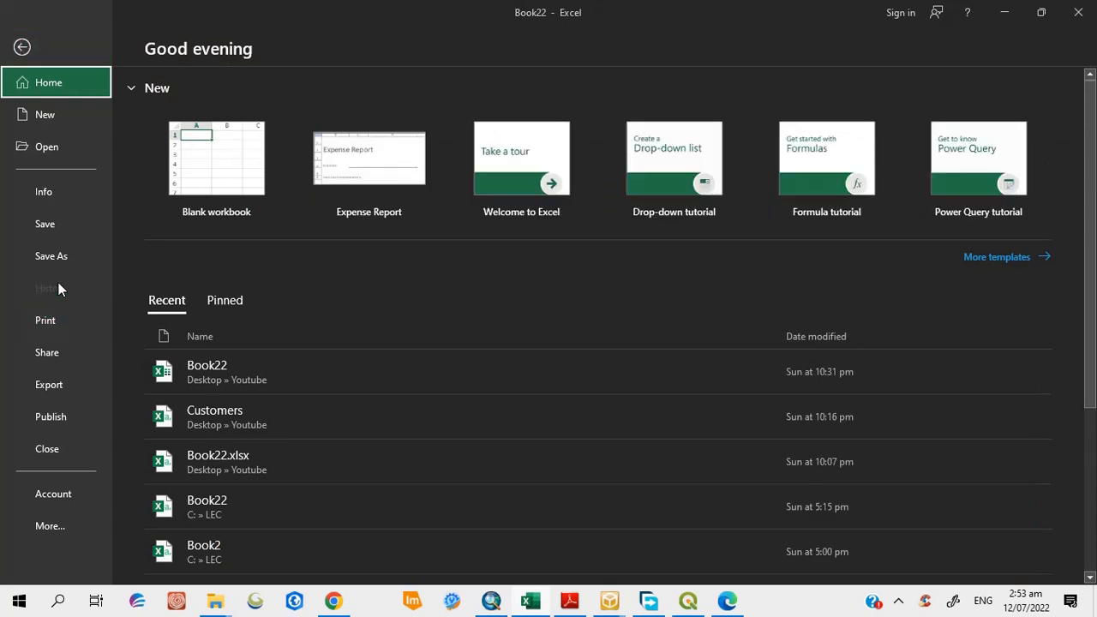
left_click(65, 257)
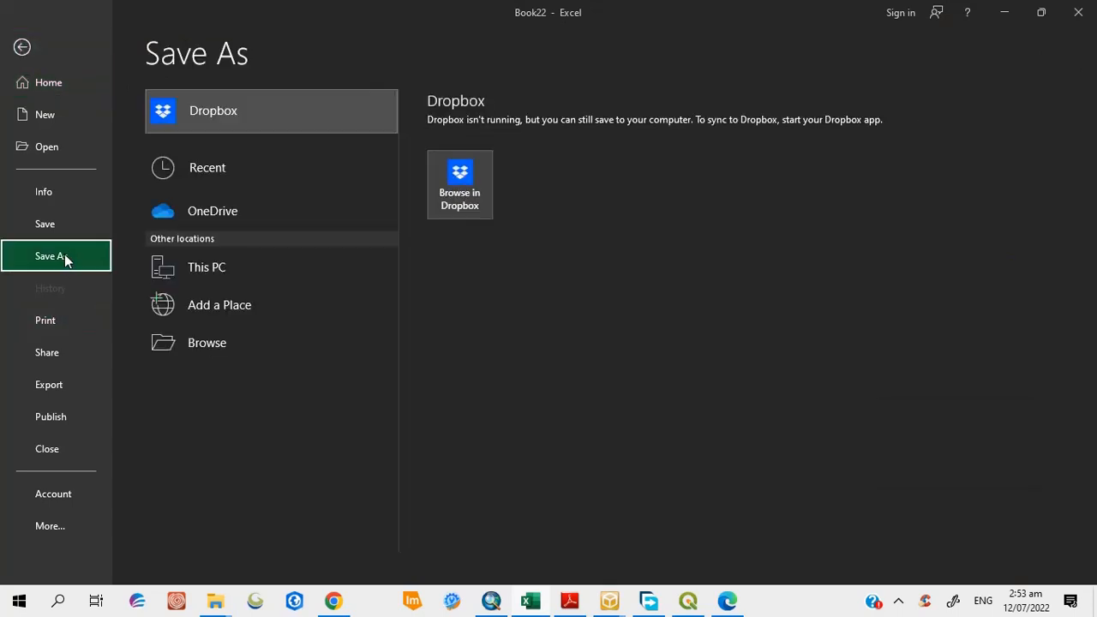
left_click(230, 269)
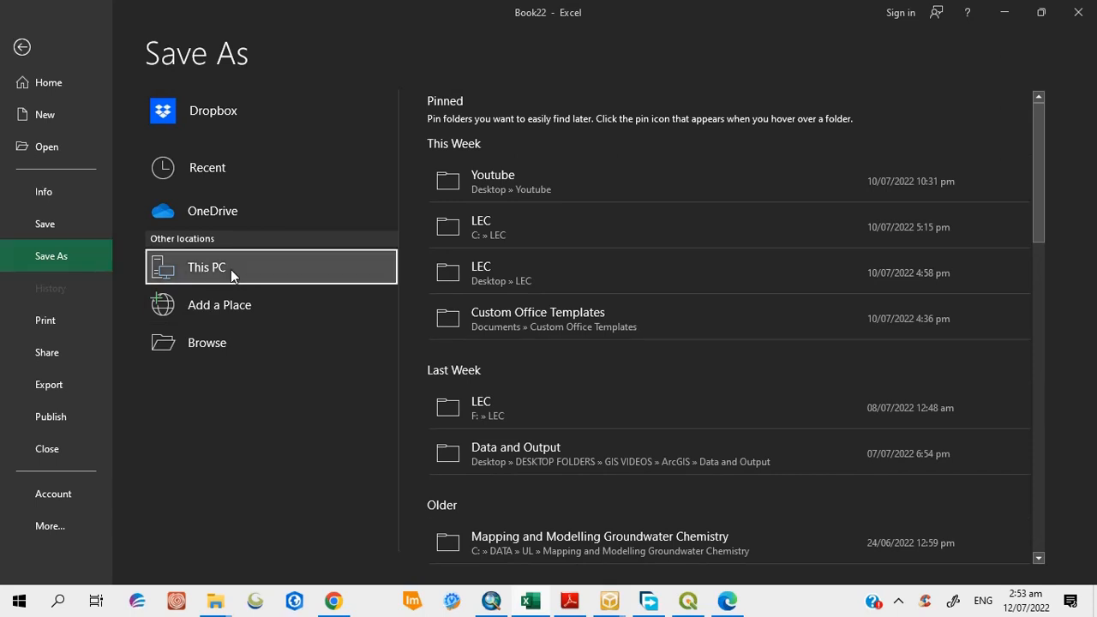
double_click(230, 269)
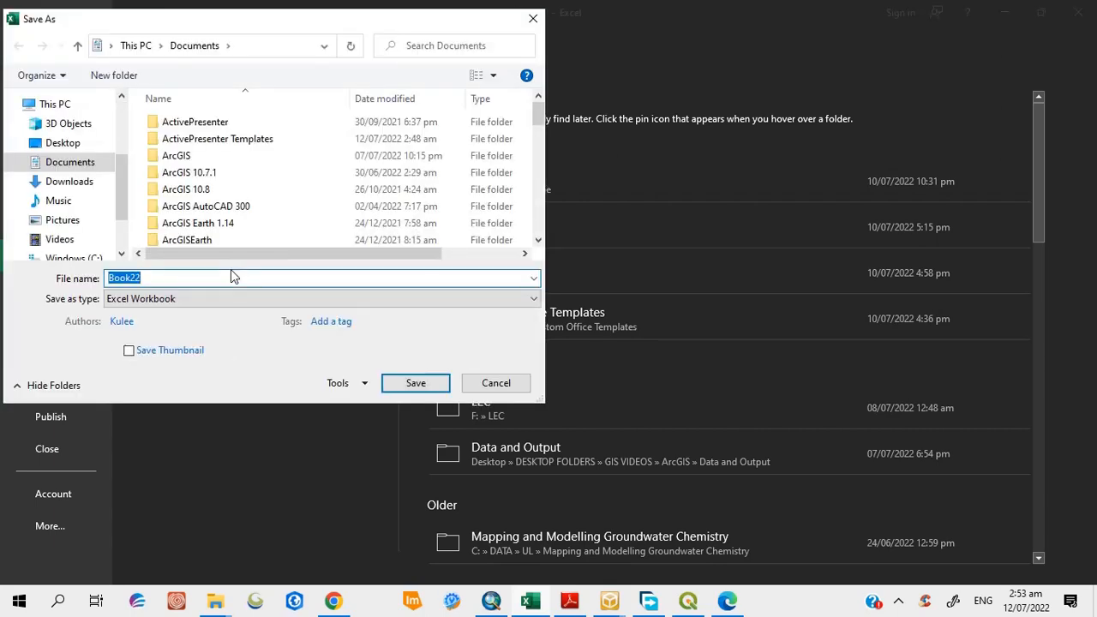
left_click(73, 147)
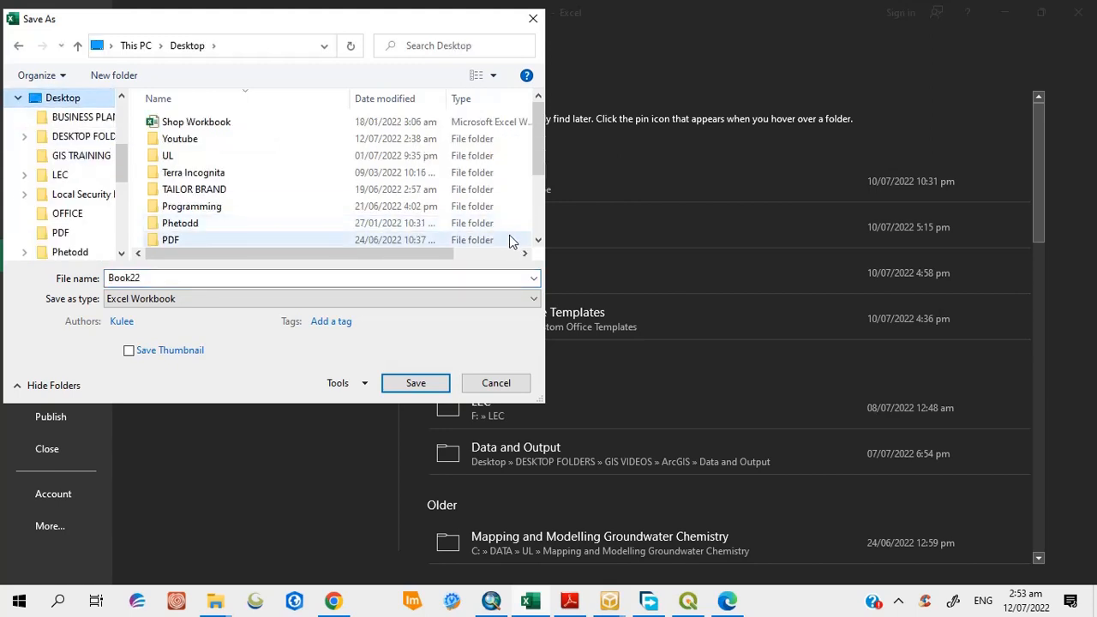
left_click(540, 242)
left_click_drag(540, 242, 540, 241)
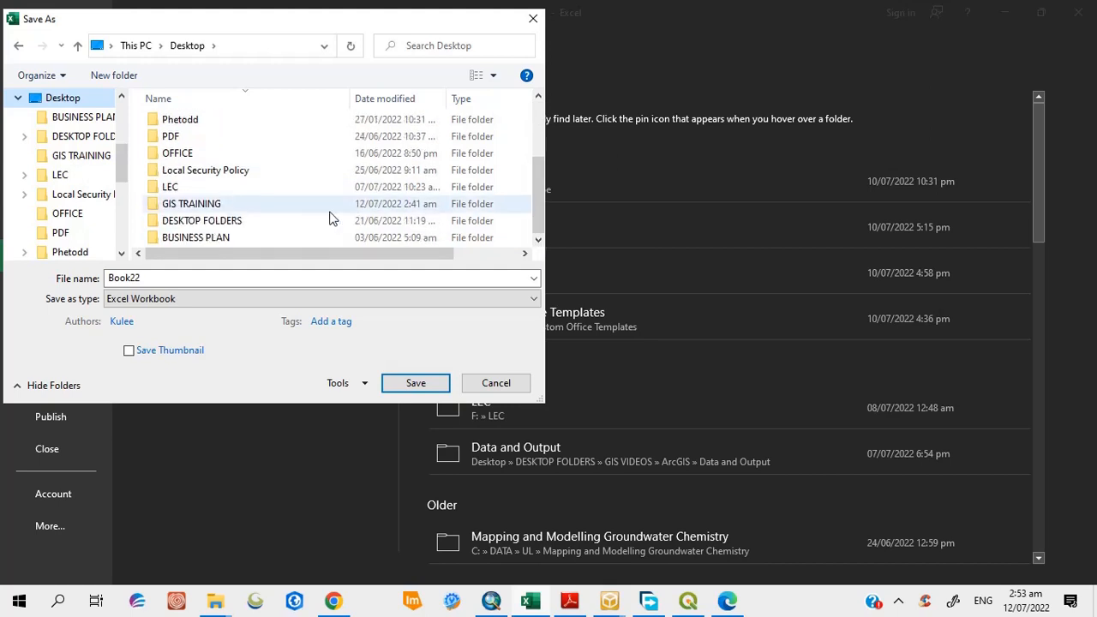
double_click(204, 205)
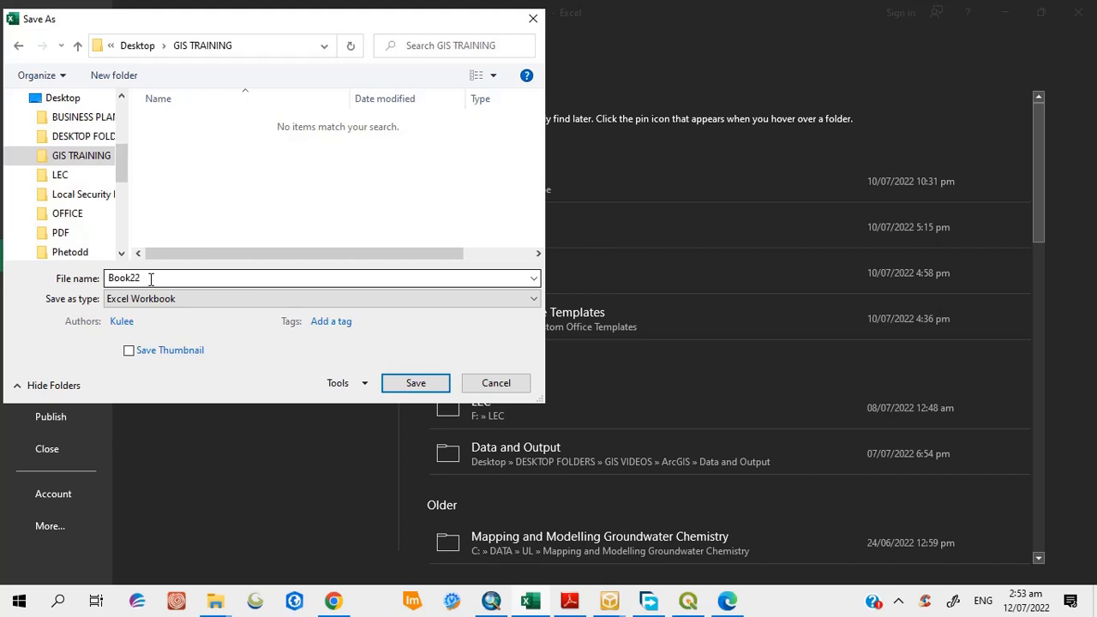
- Name the copy customers, set its format to CSV (Comma delimited) and save it
double_click(150, 278)
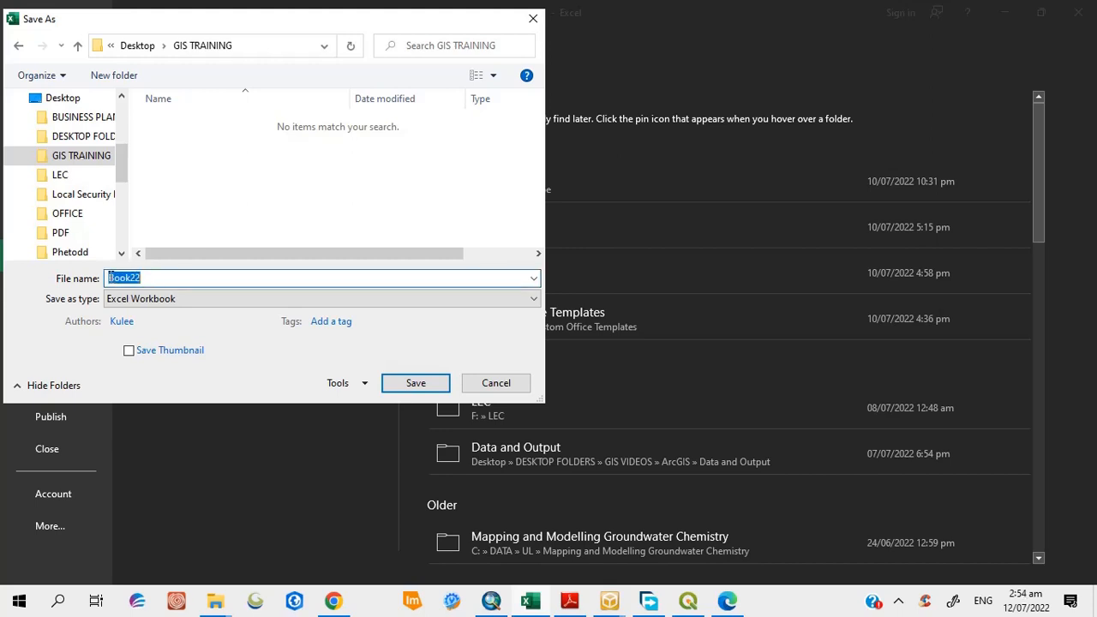
type("Customers")
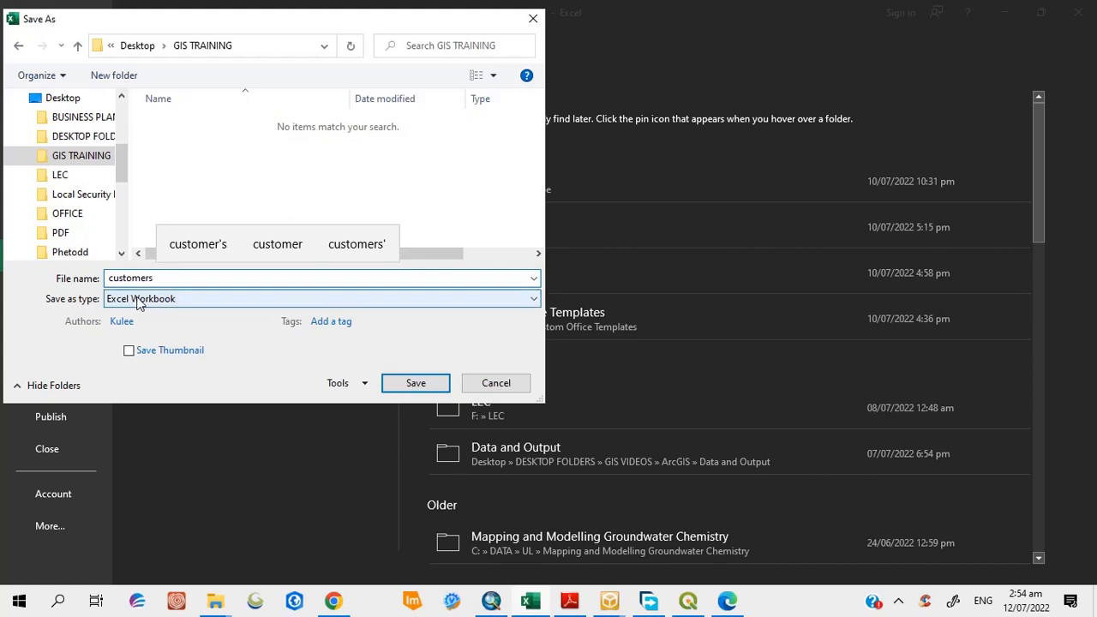
left_click(533, 300)
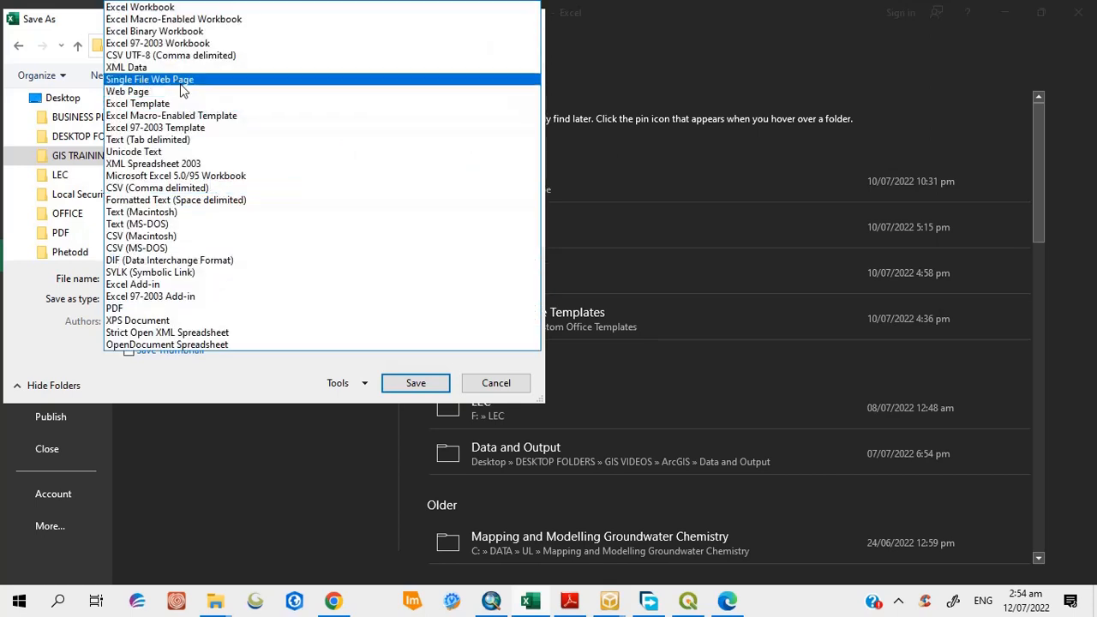
left_click(127, 190)
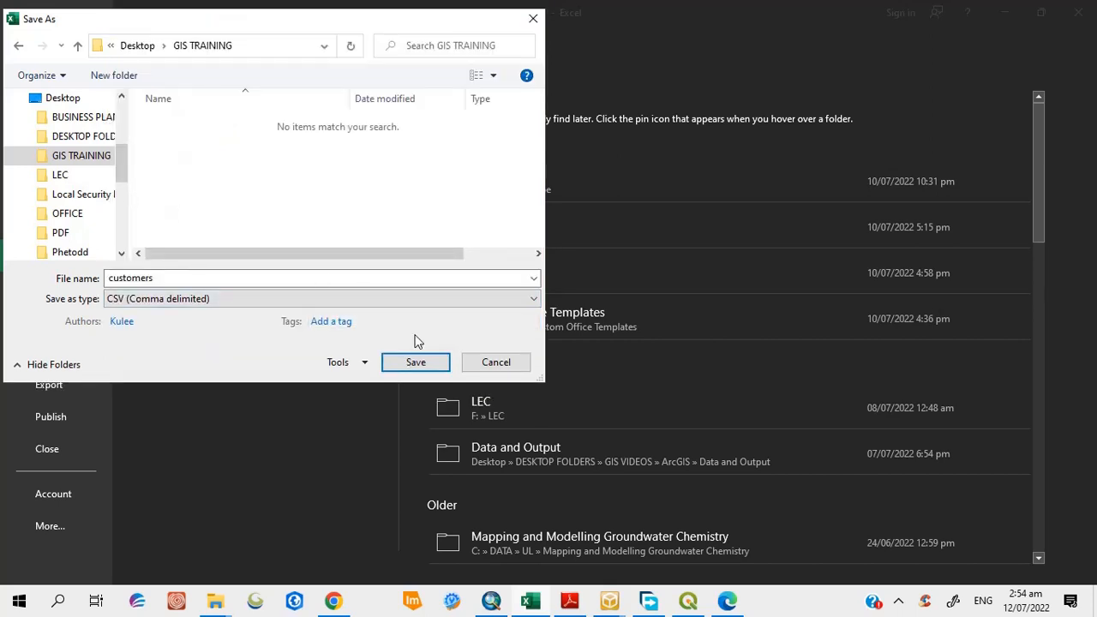
left_click(416, 362)
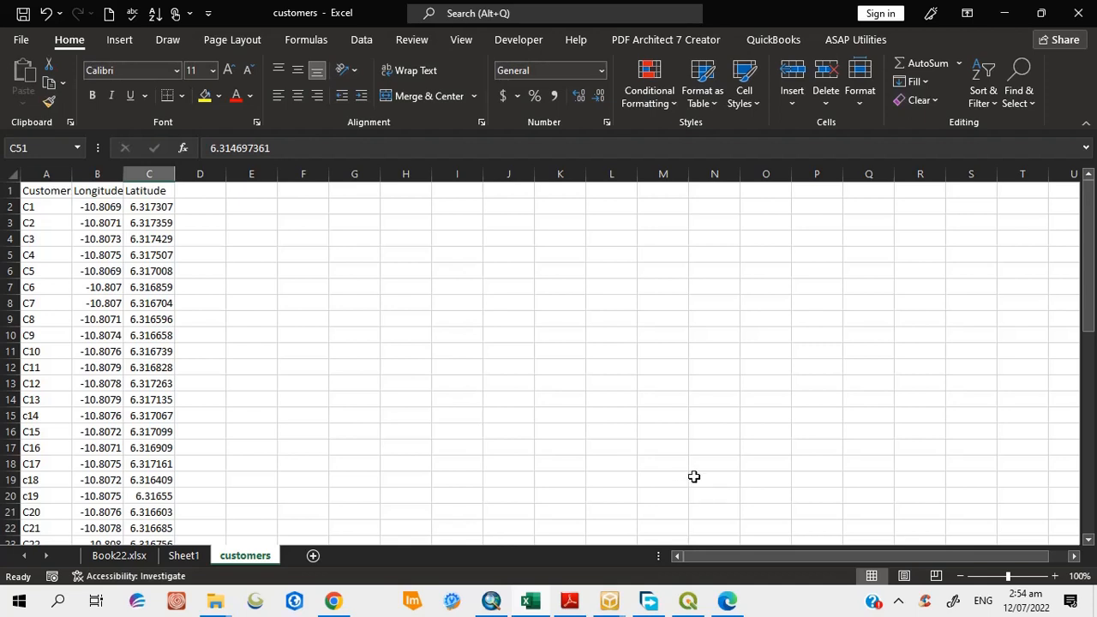
- Switch to QGIS and start adding a delimited text layer to the empty project
mouse_move(687, 605)
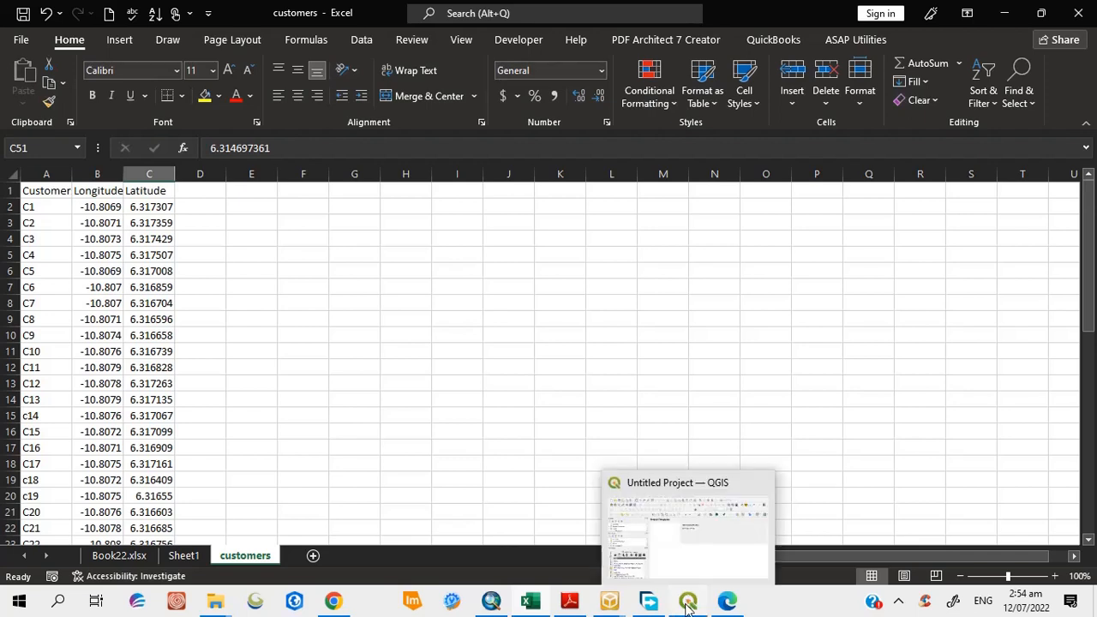
left_click(687, 604)
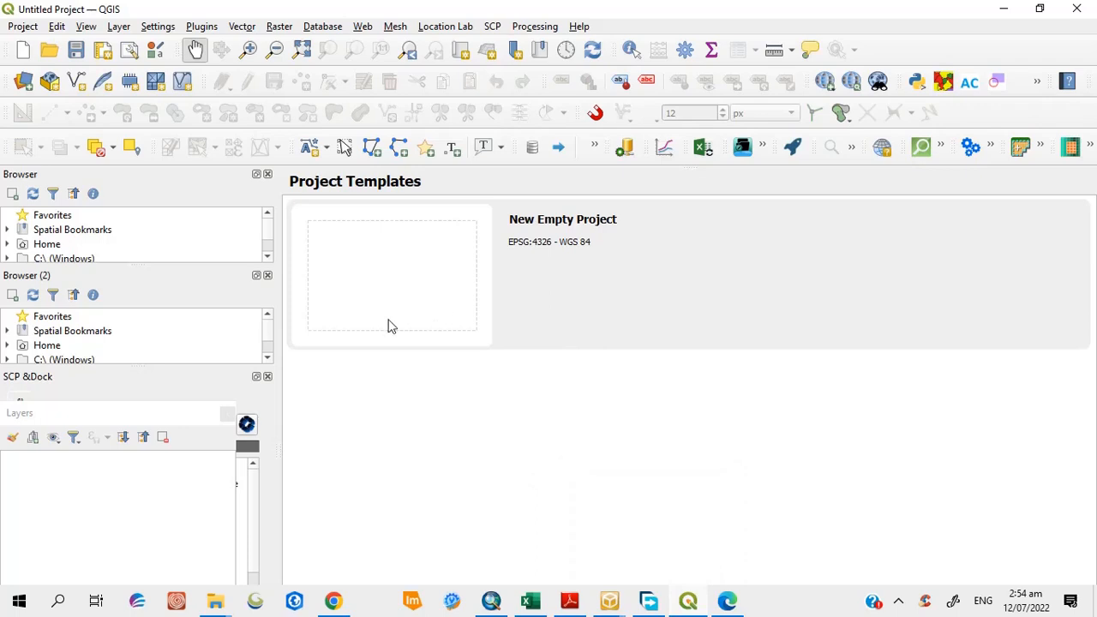
left_click(118, 26)
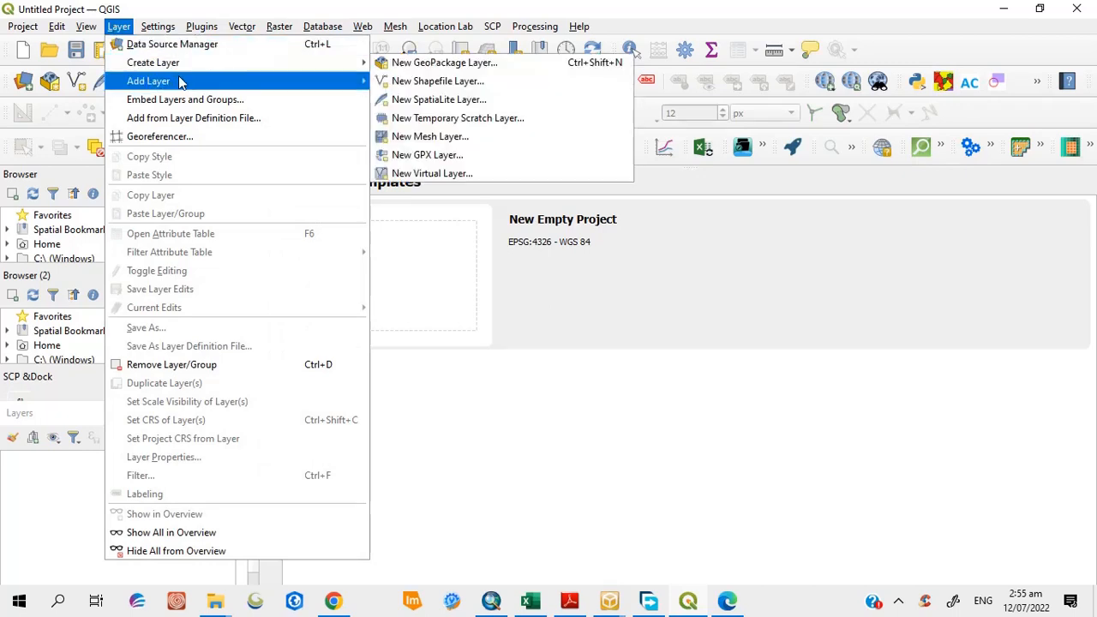
mouse_move(182, 82)
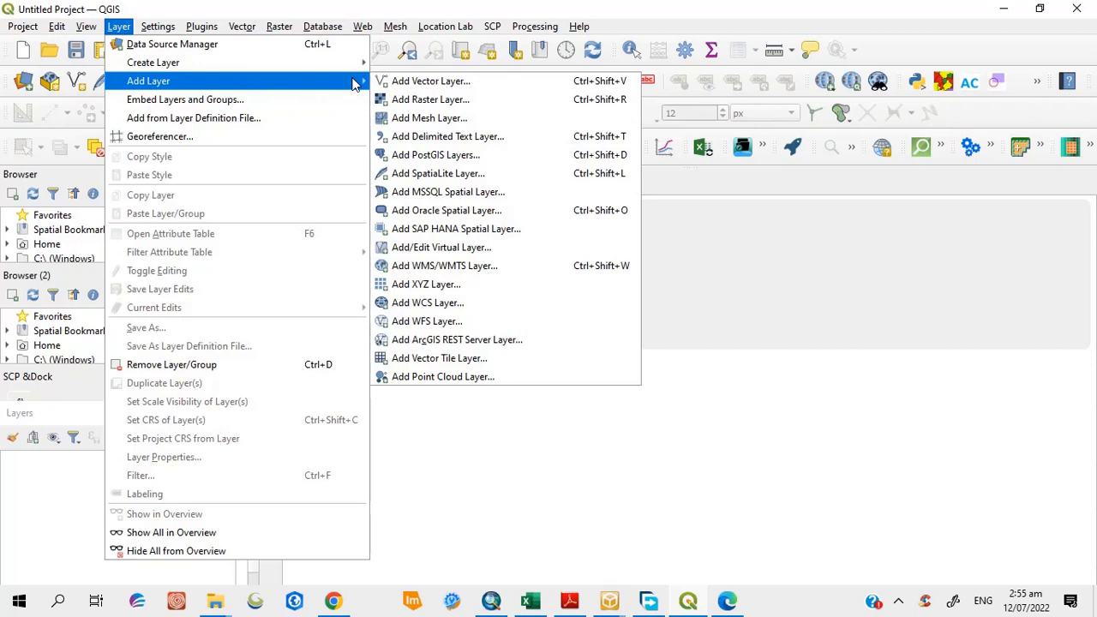
left_click(445, 137)
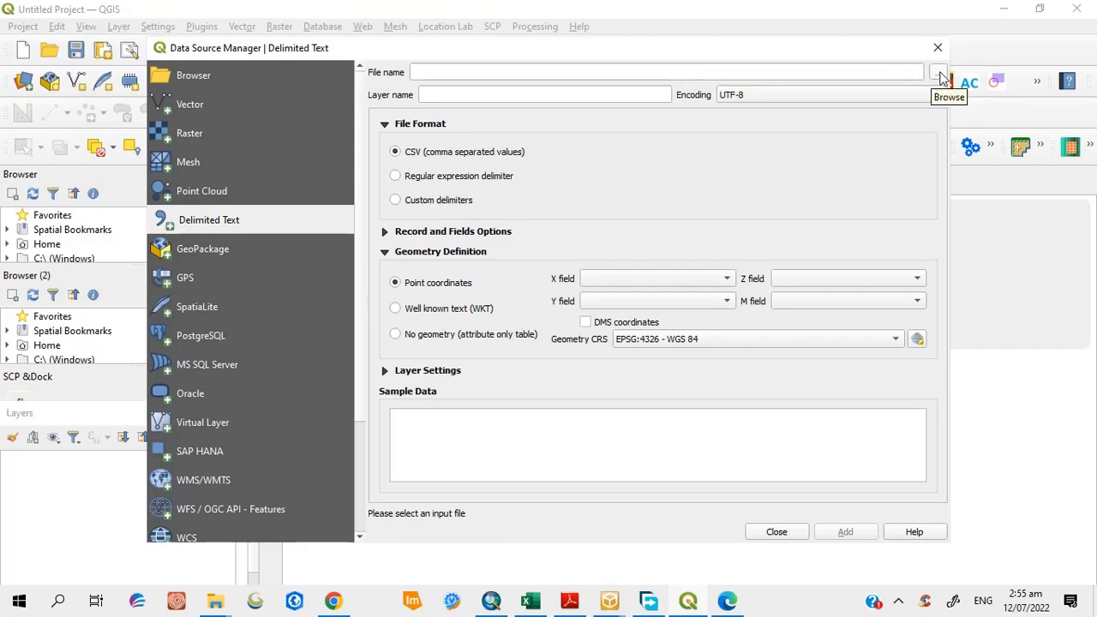
- Choose the customers CSV file from the Desktop's GIS TRAINING folder as the layer's source
left_click(939, 74)
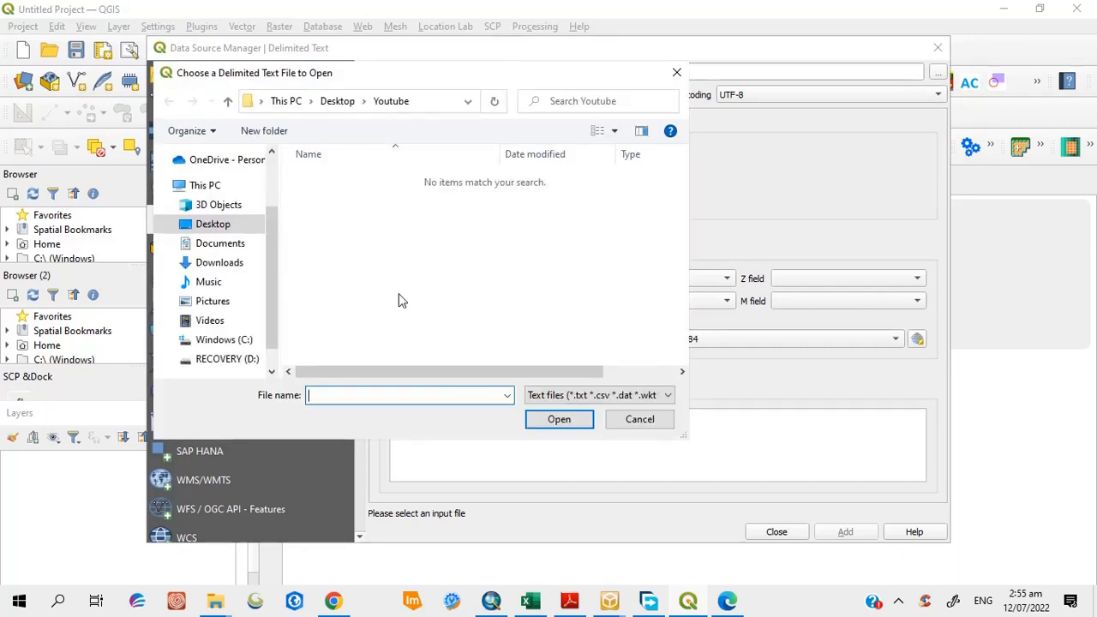
left_click(339, 103)
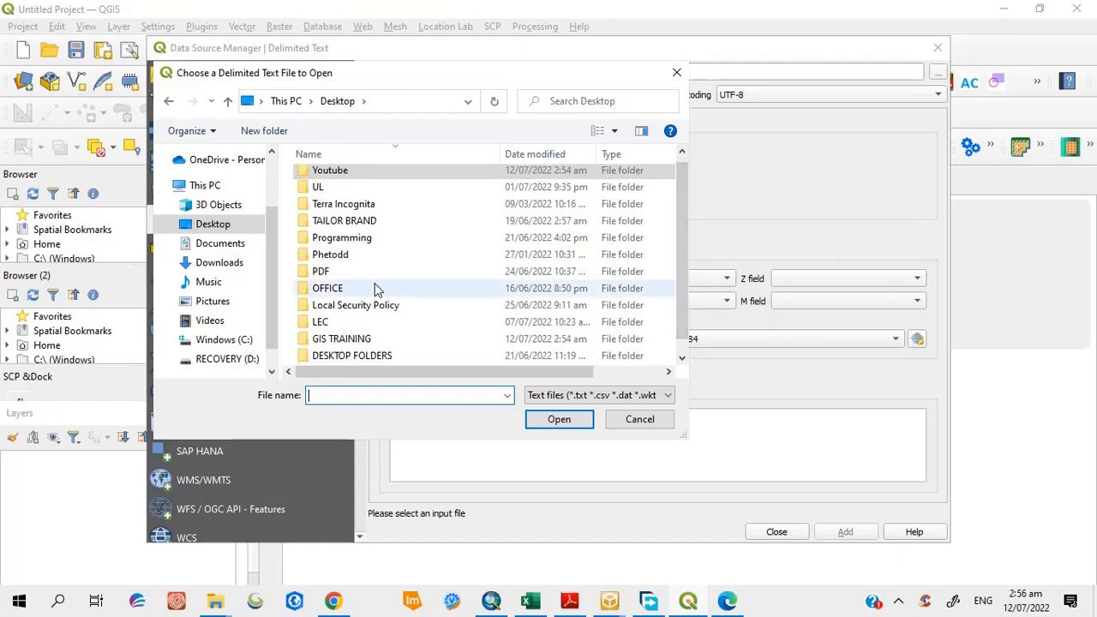
double_click(352, 343)
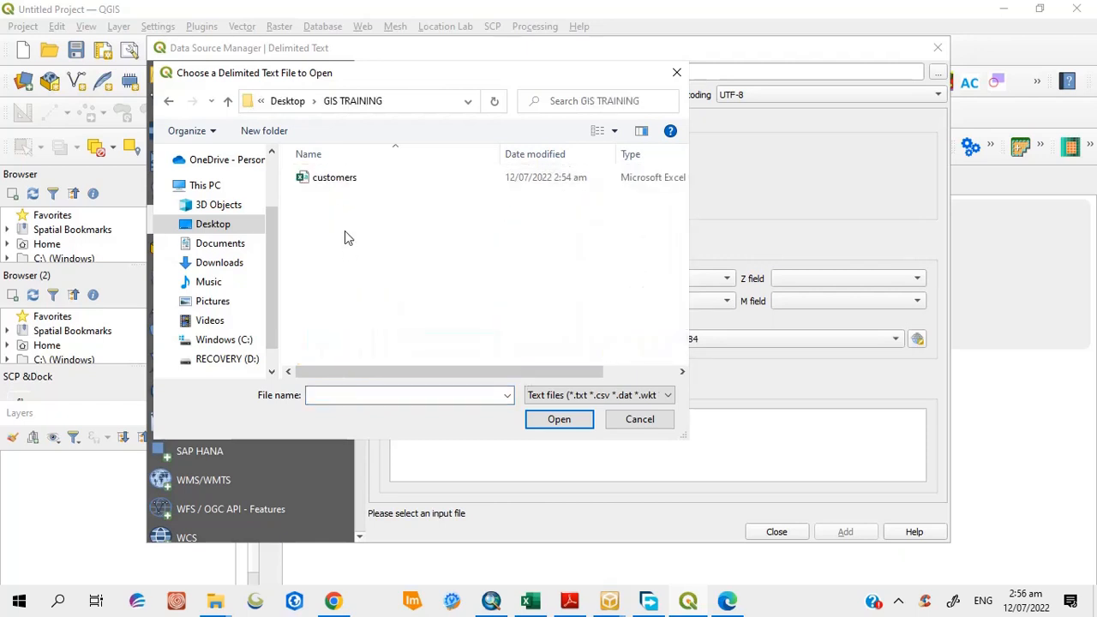
left_click(358, 182)
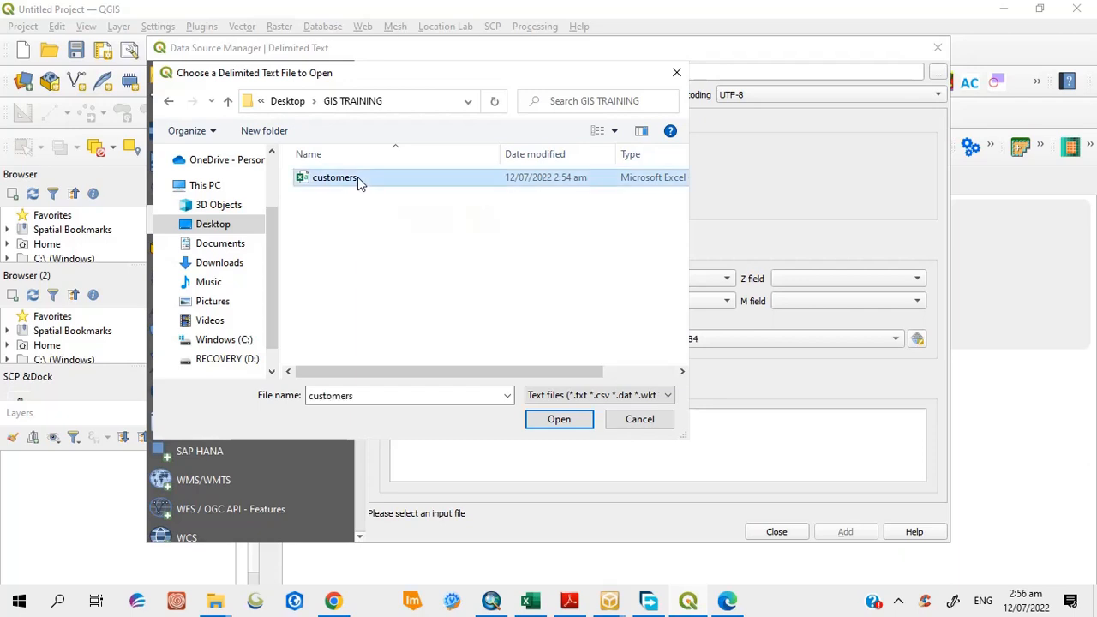
left_click(561, 422)
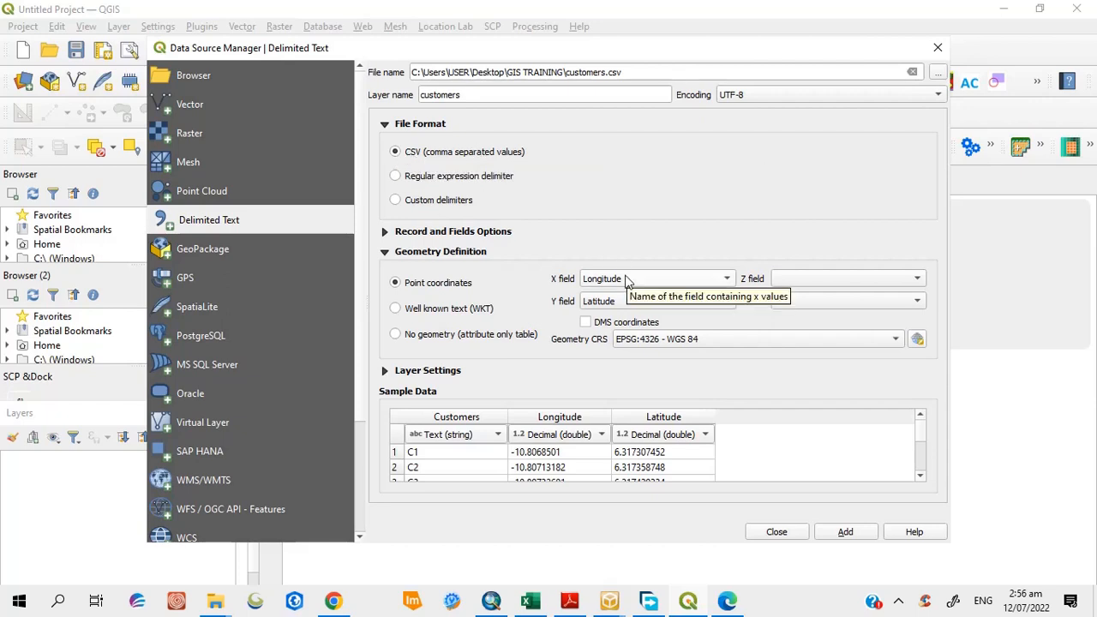
- Check the geometry fields, using Longitude as the X field and Latitude as the Y field
left_click(727, 280)
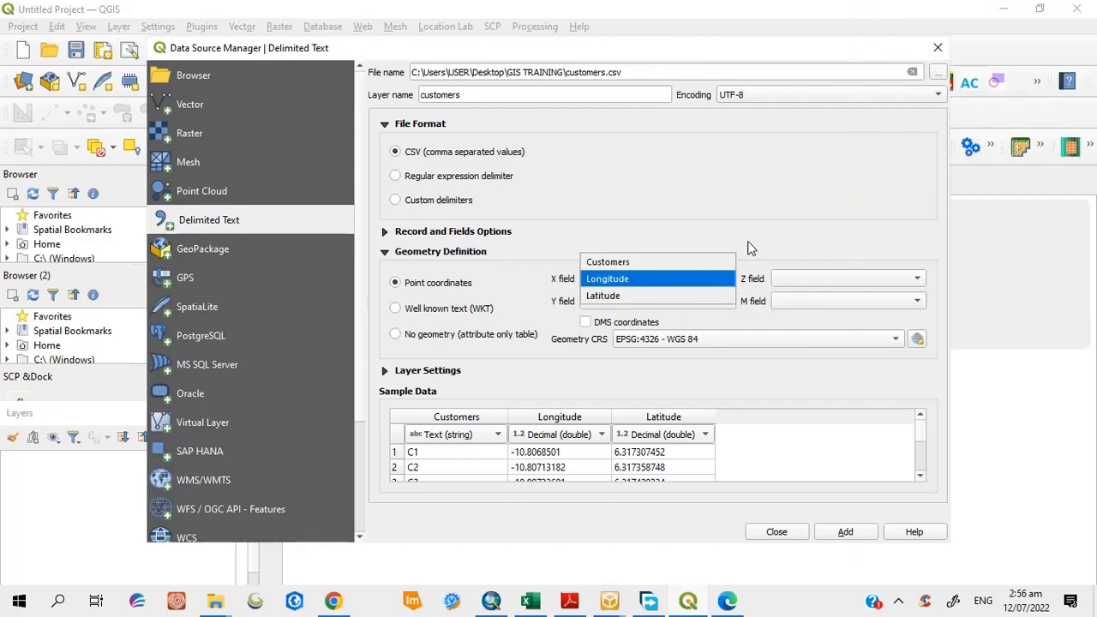
left_click(750, 247)
left_click(730, 304)
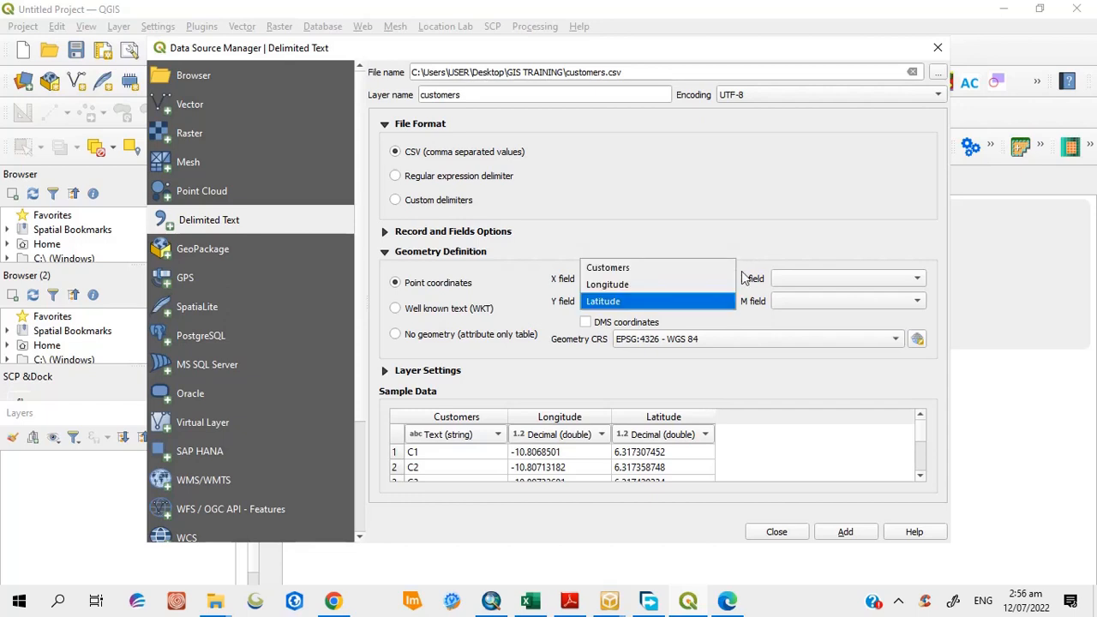
left_click(760, 245)
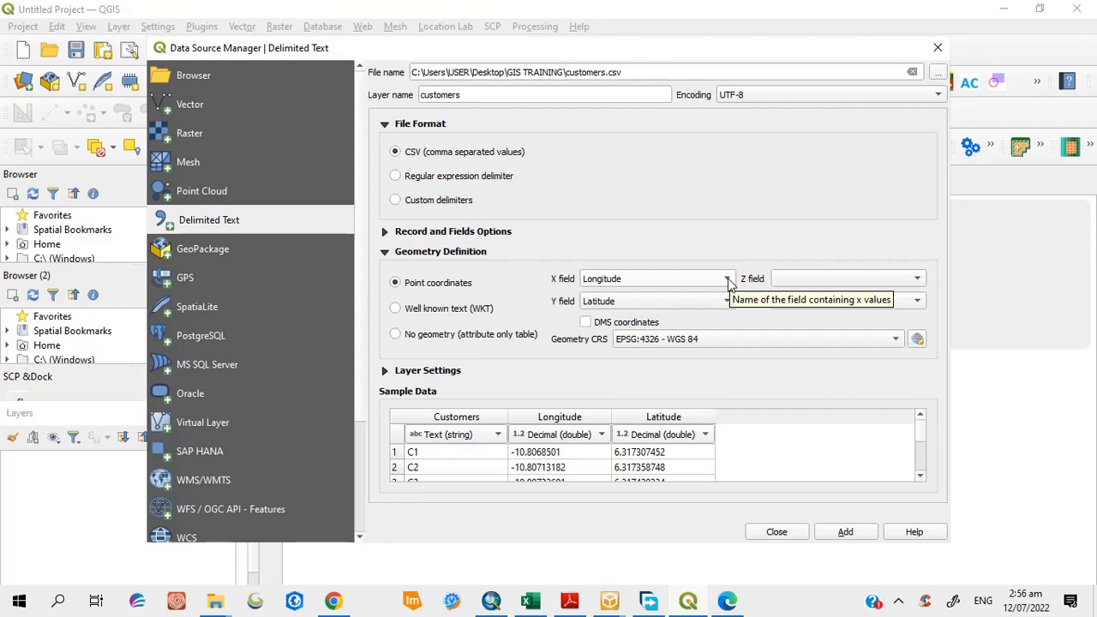
left_click(728, 281)
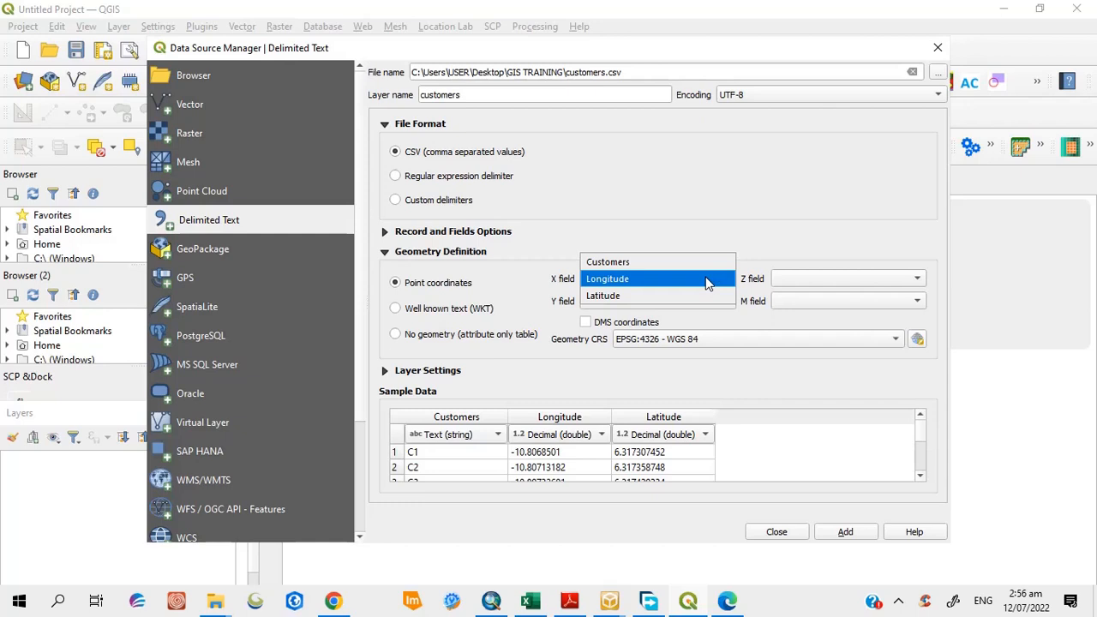
left_click(707, 282)
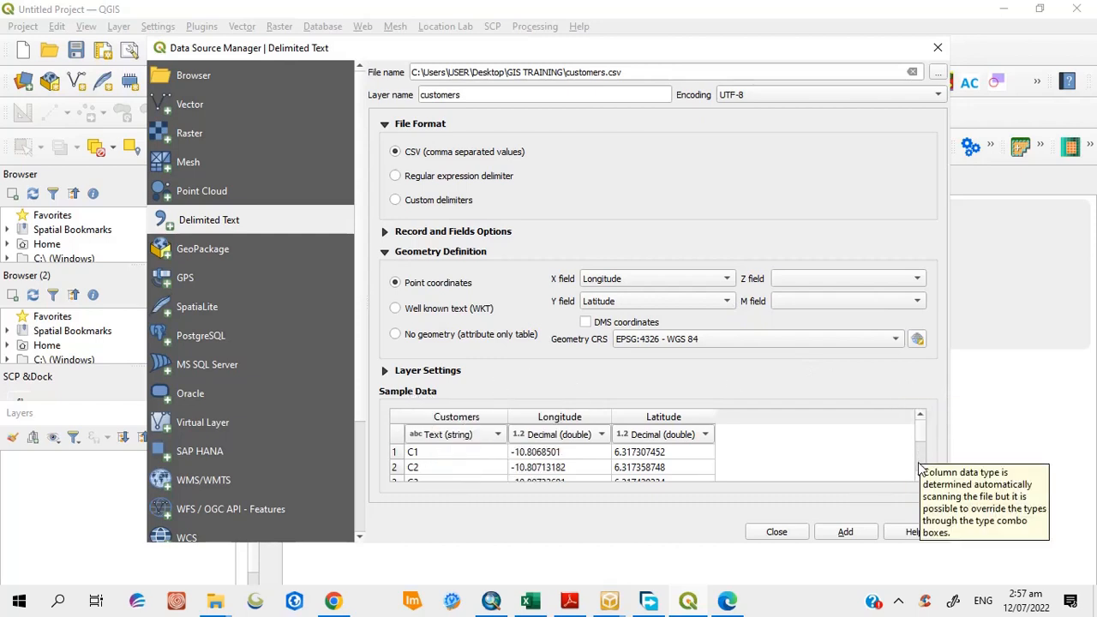
- Review the sample coordinates, add the customers point layer to the map and close the Data Source Manager
scroll(919, 469, "down", 1)
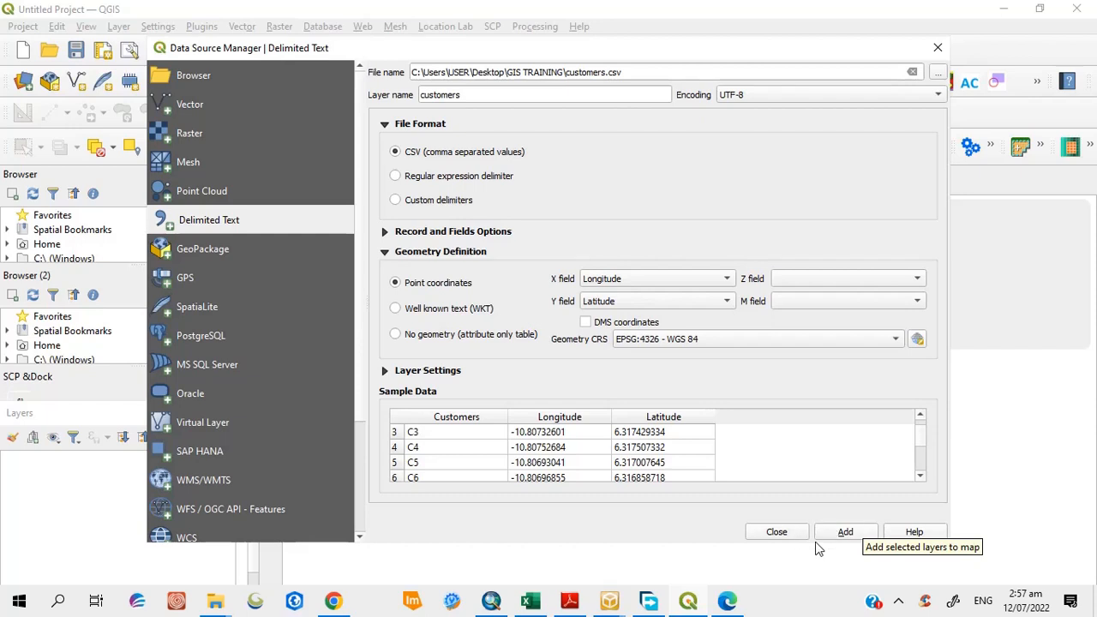
left_click(844, 533)
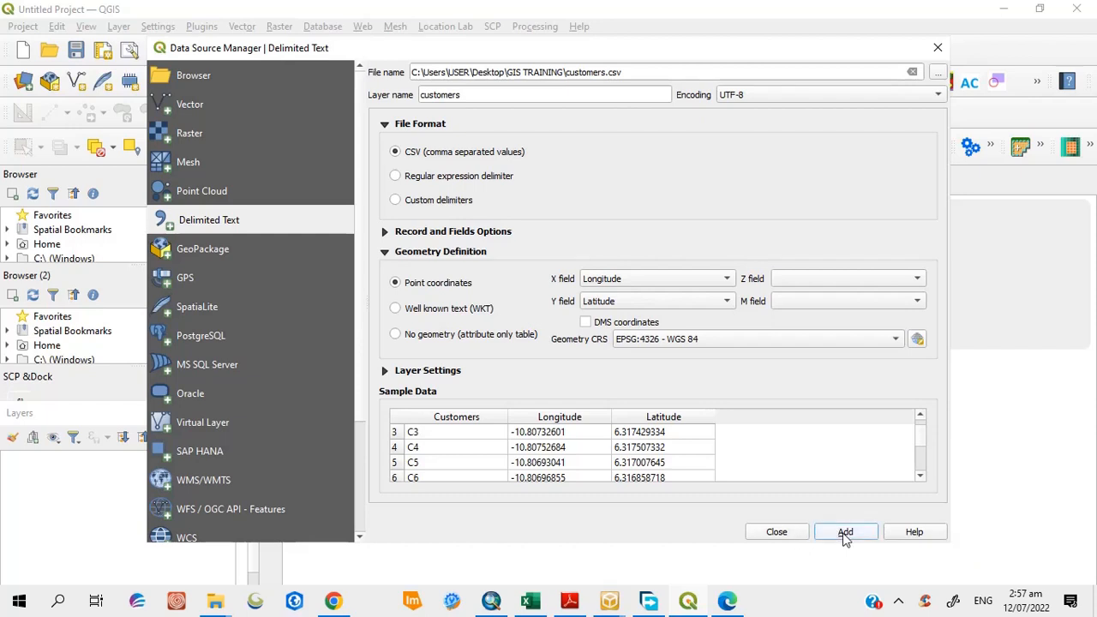
left_click(779, 532)
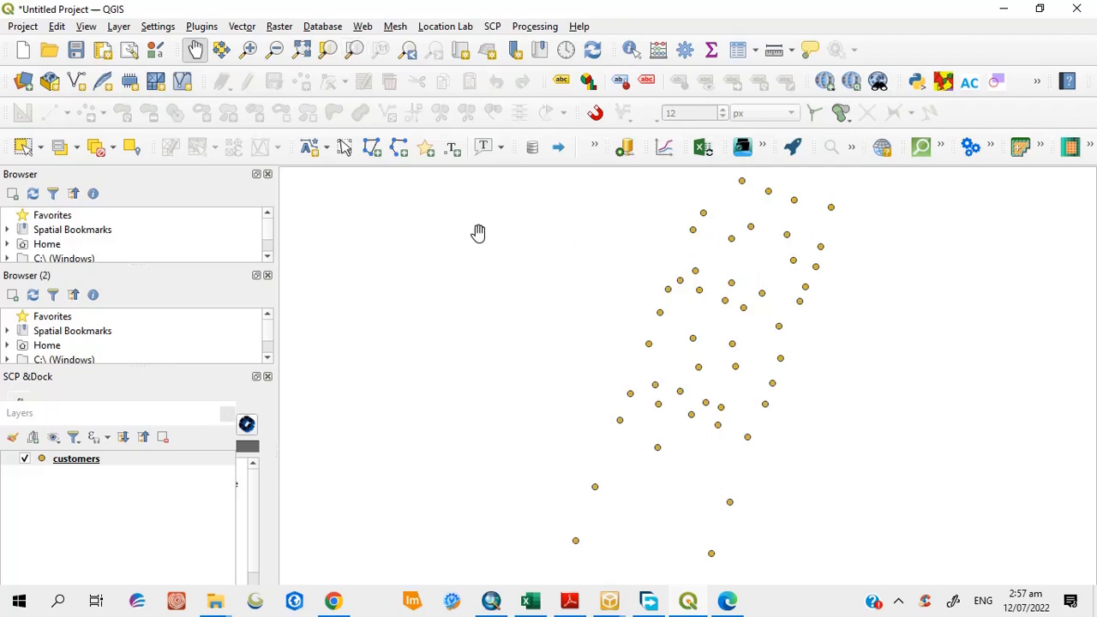
- Add the OSM Standard basemap from QuickMapServices beneath the customers points
left_click(363, 27)
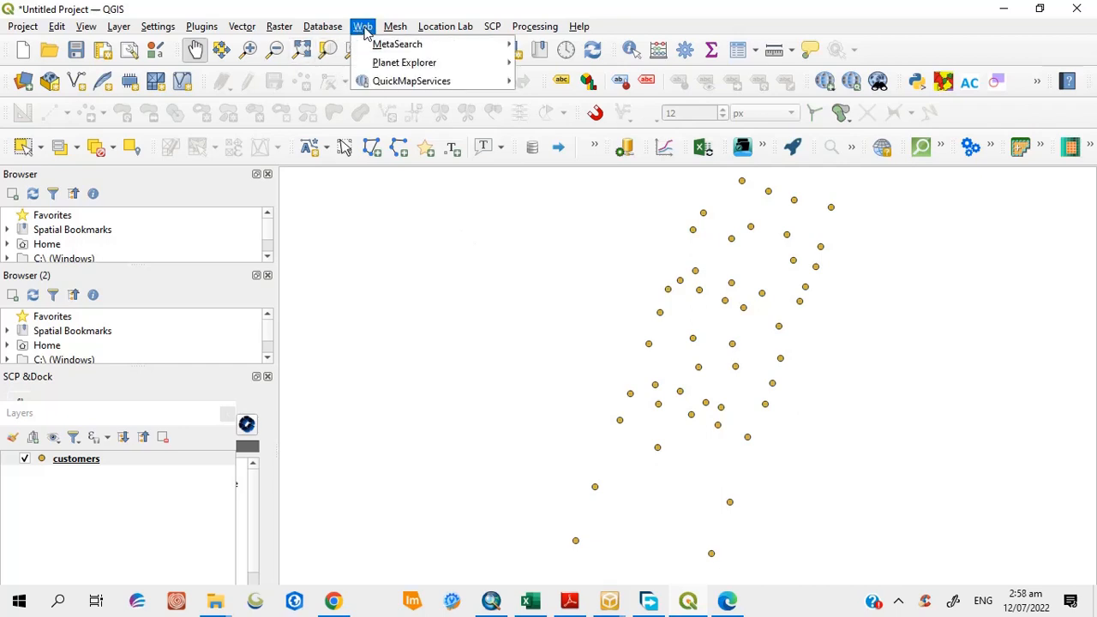
mouse_move(395, 26)
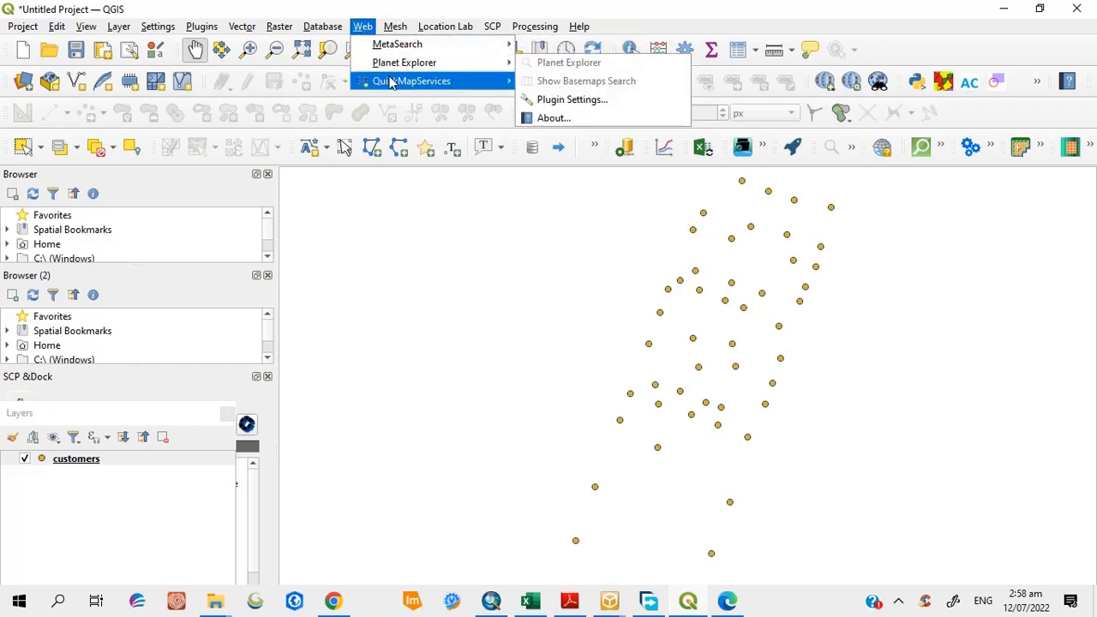
mouse_move(391, 83)
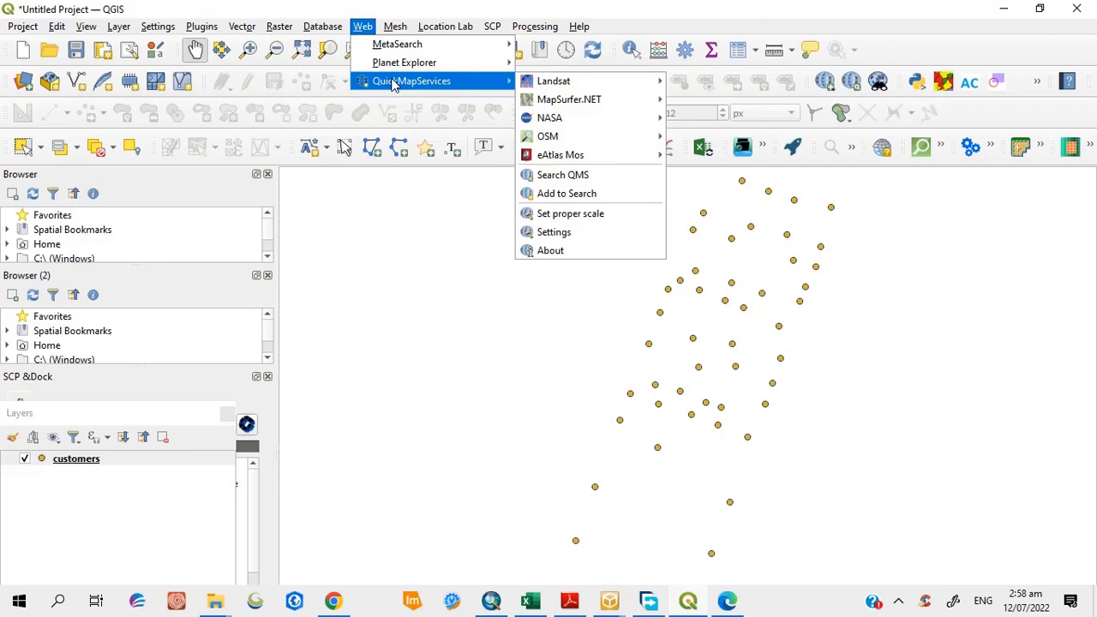
mouse_move(526, 101)
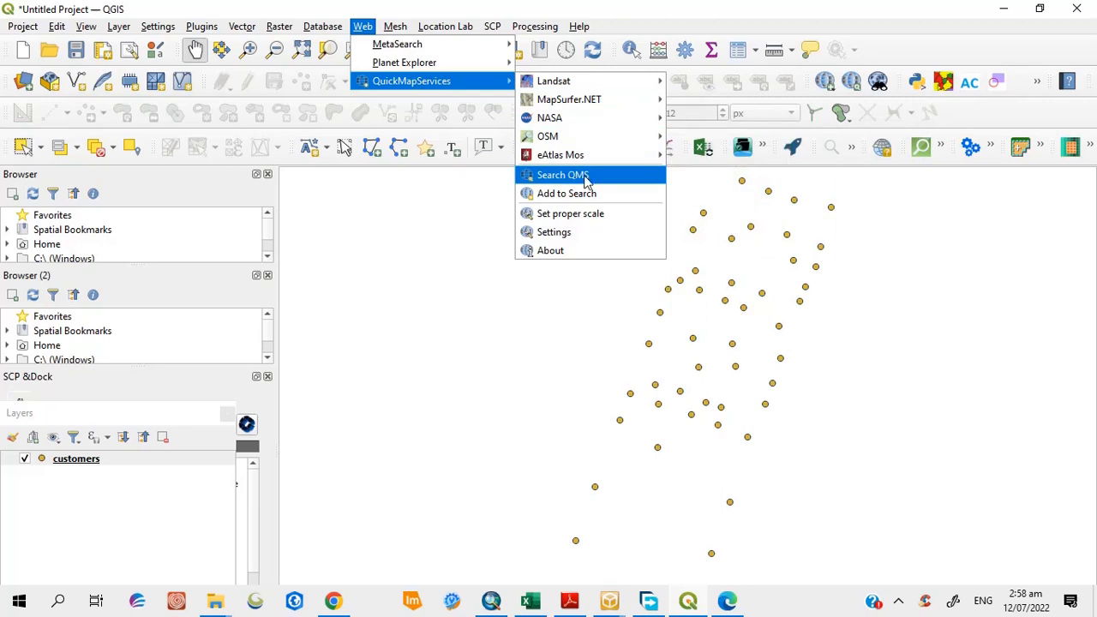
mouse_move(584, 142)
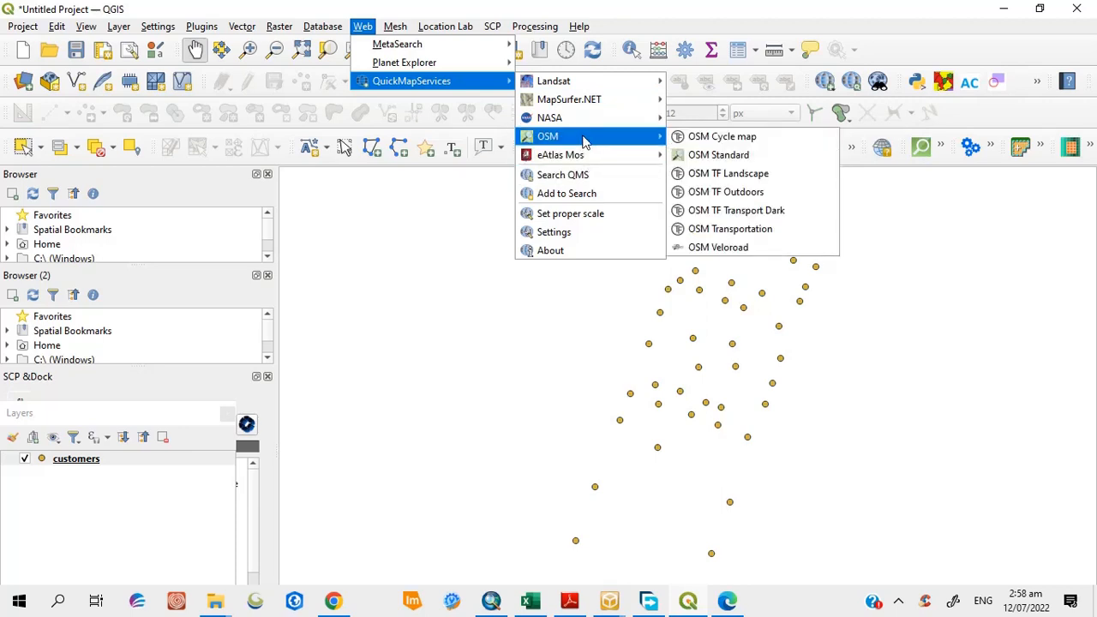
left_click(707, 159)
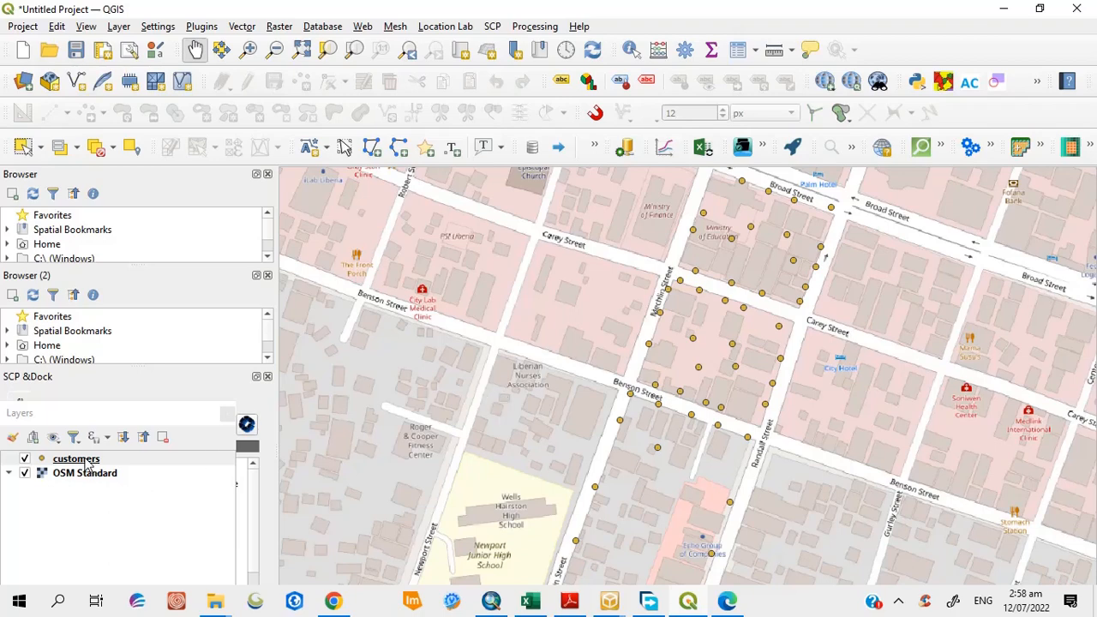
- Review the customers layer's attribute table with its Customers, Longitude and Latitude fields, and close it
mouse_move(88, 464)
right_click(85, 463)
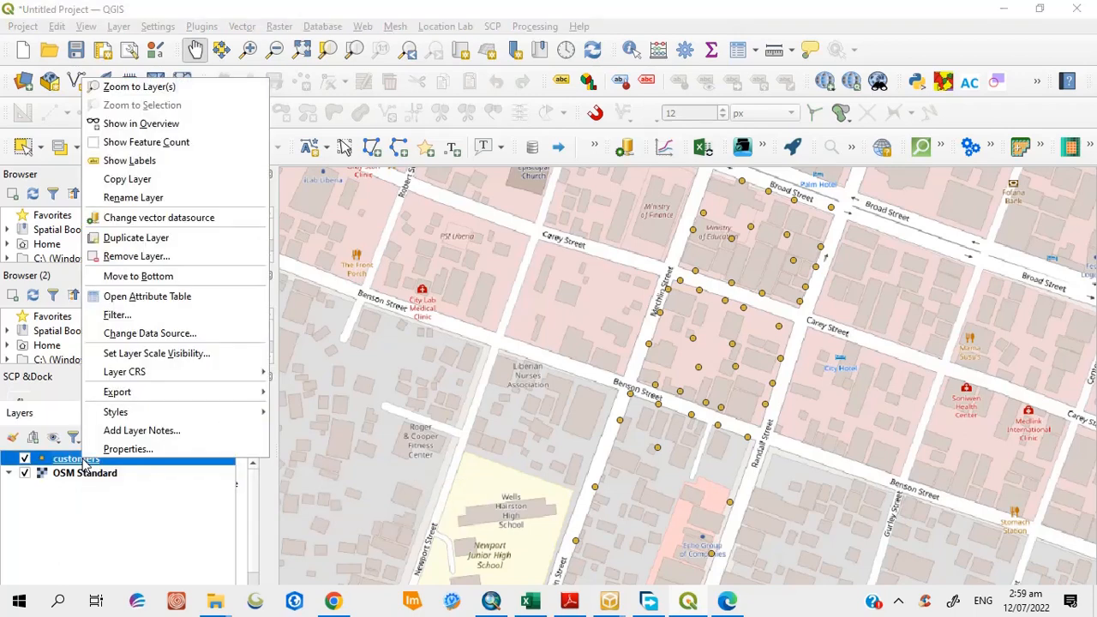
left_click(157, 297)
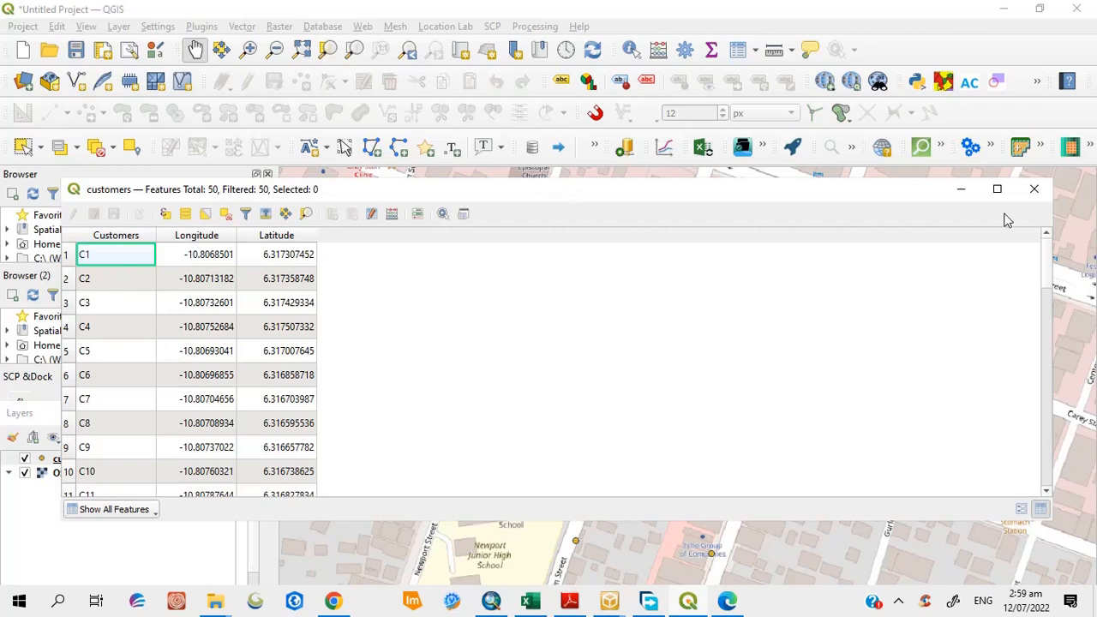
left_click(1033, 190)
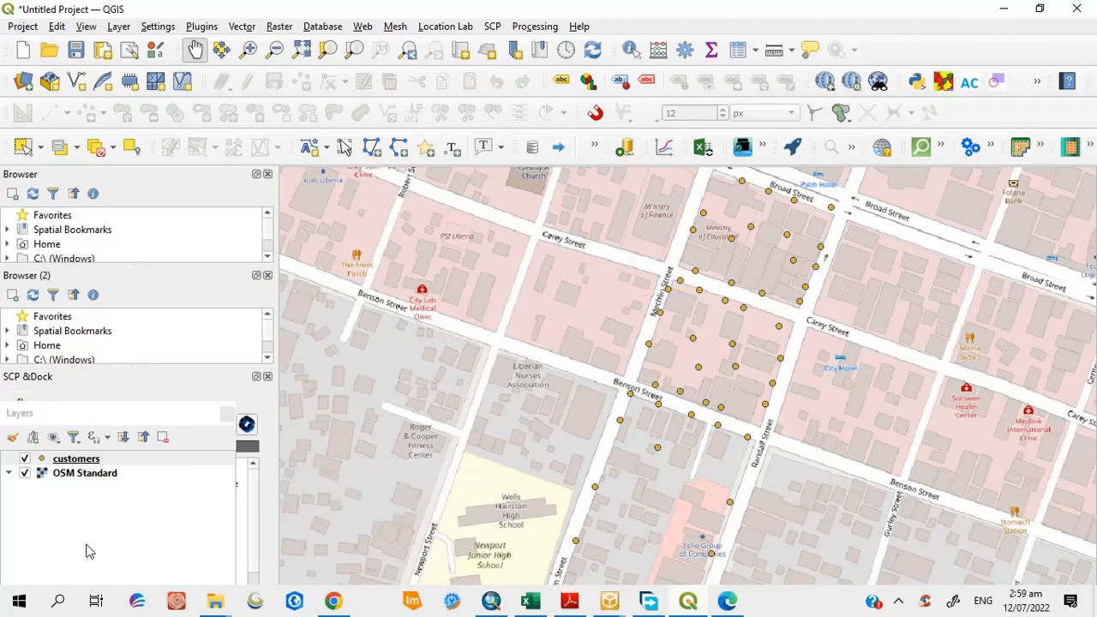
- Start exporting the customers layer's features with ESRI Shapefile as the format
right_click(90, 461)
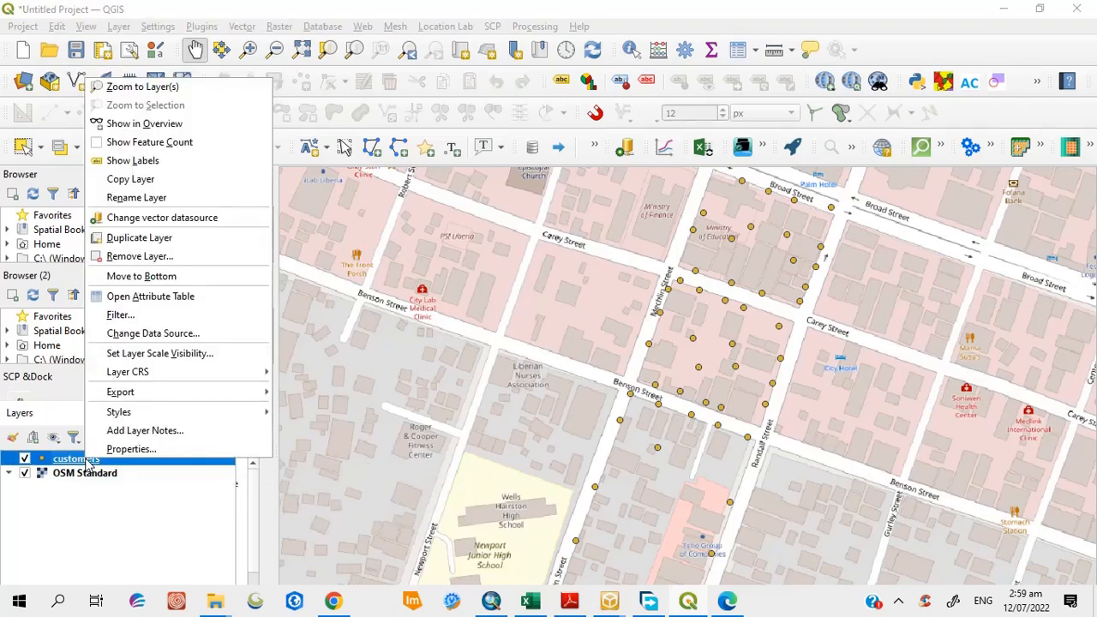
mouse_move(201, 394)
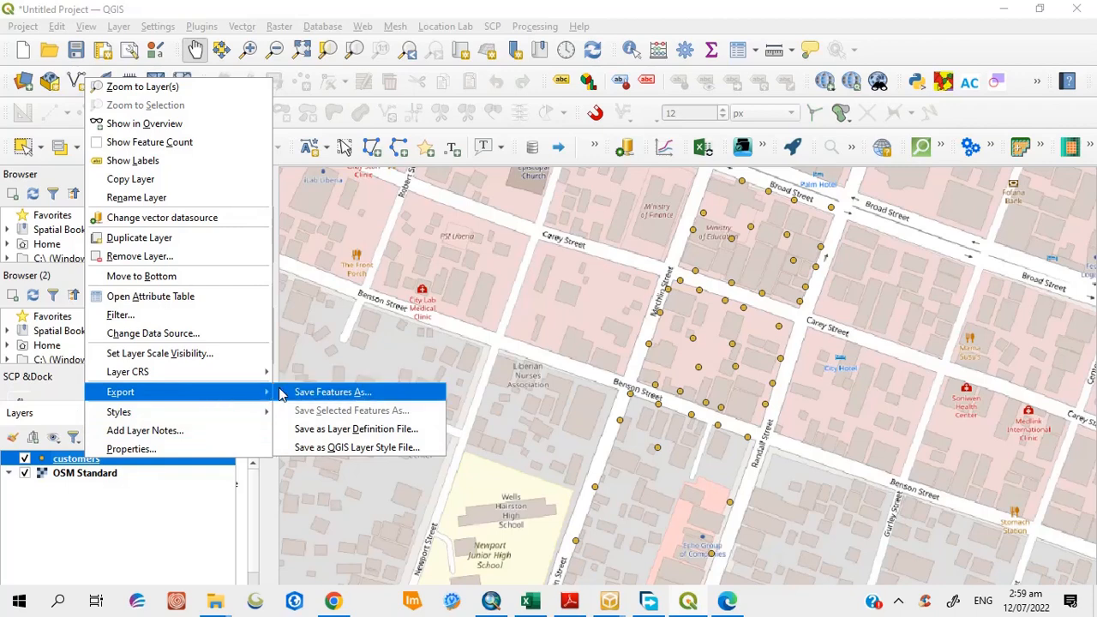
left_click(332, 392)
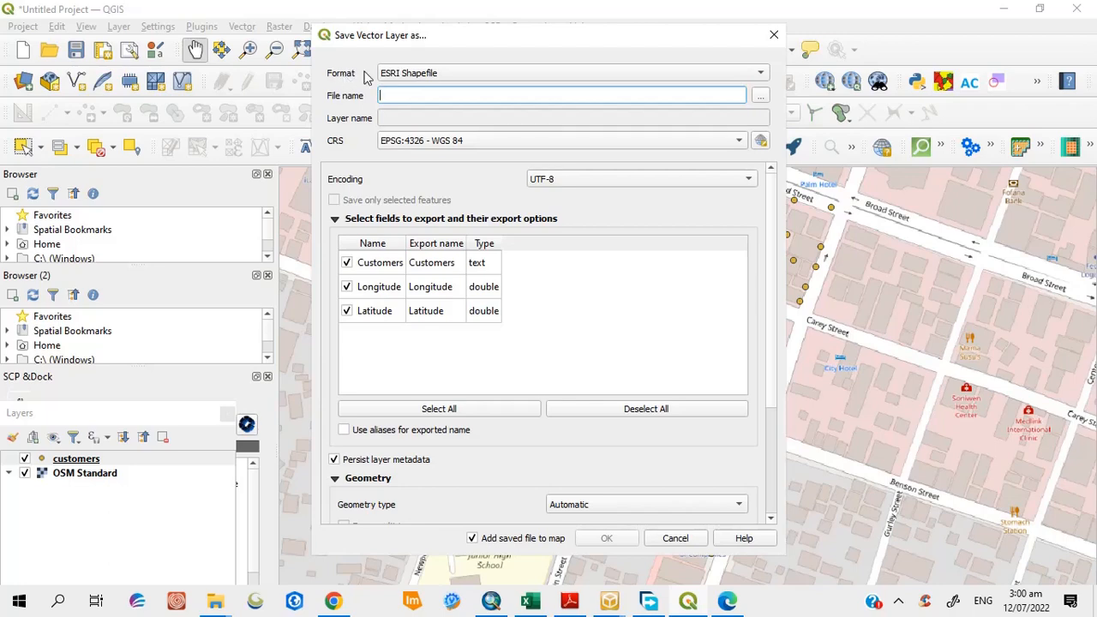
left_click(761, 75)
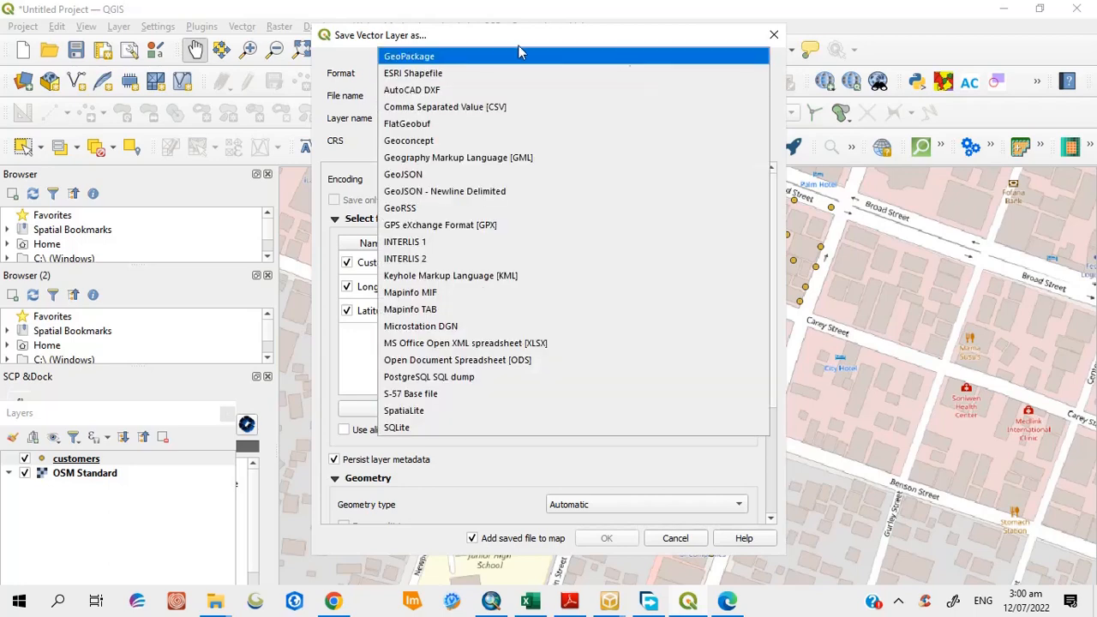
left_click(435, 77)
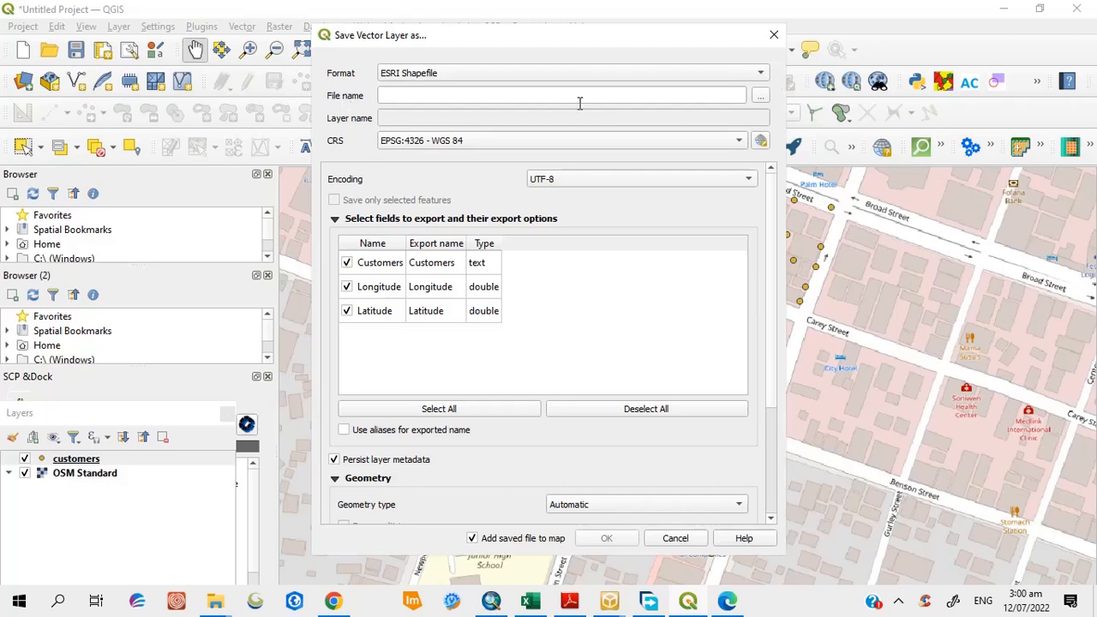
- Browse to the Desktop's GIS TRAINING folder as the save location for the exported shapefile
left_click(762, 98)
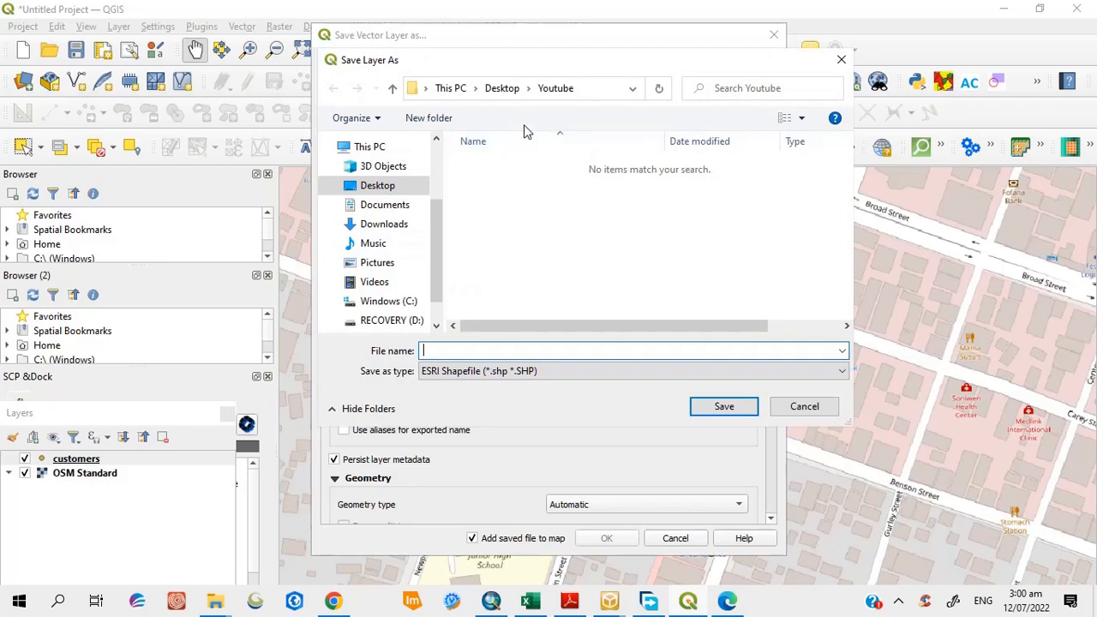
left_click(503, 92)
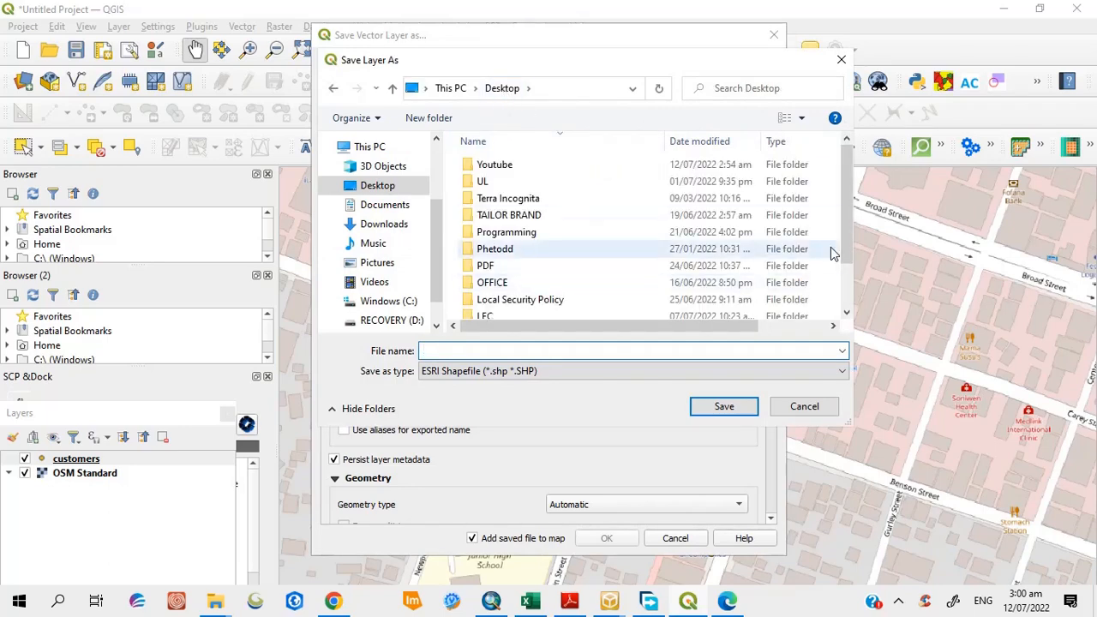
left_click(847, 314)
left_click(846, 313)
left_click(847, 314)
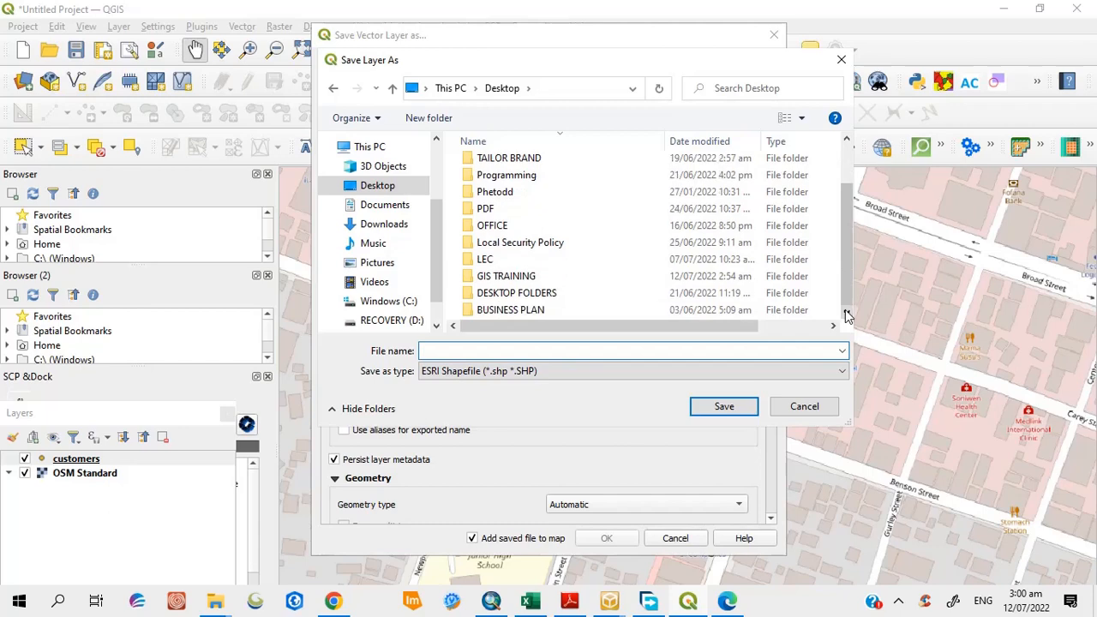
double_click(519, 275)
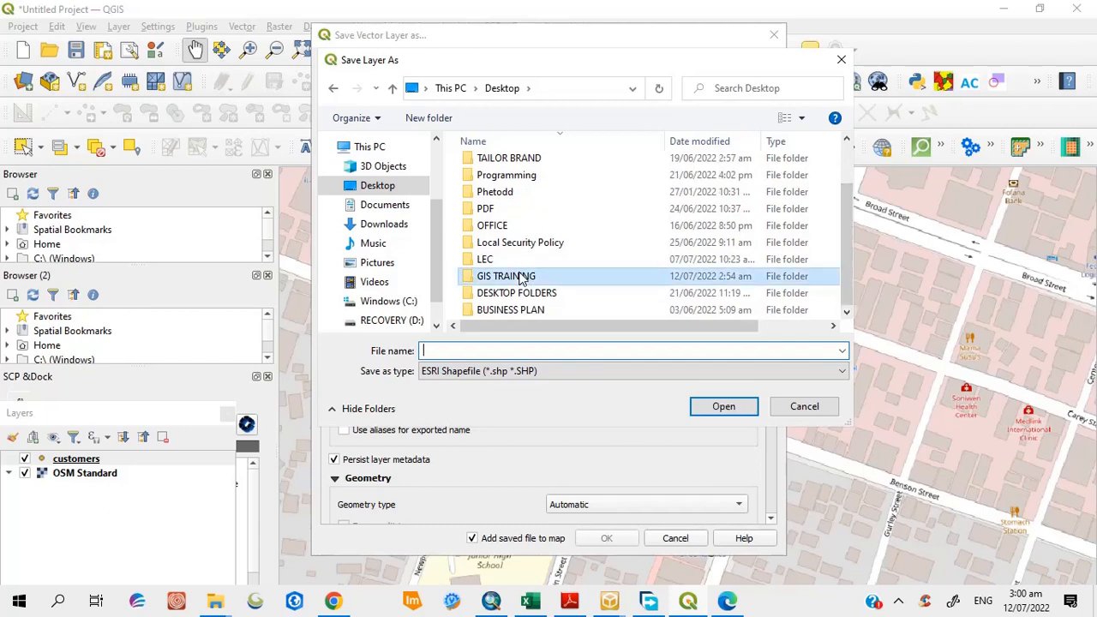
- Name the shapefile customer_survey and export it in EPSG:4326 - WGS 84, adding the saved file to the map
left_click(446, 351)
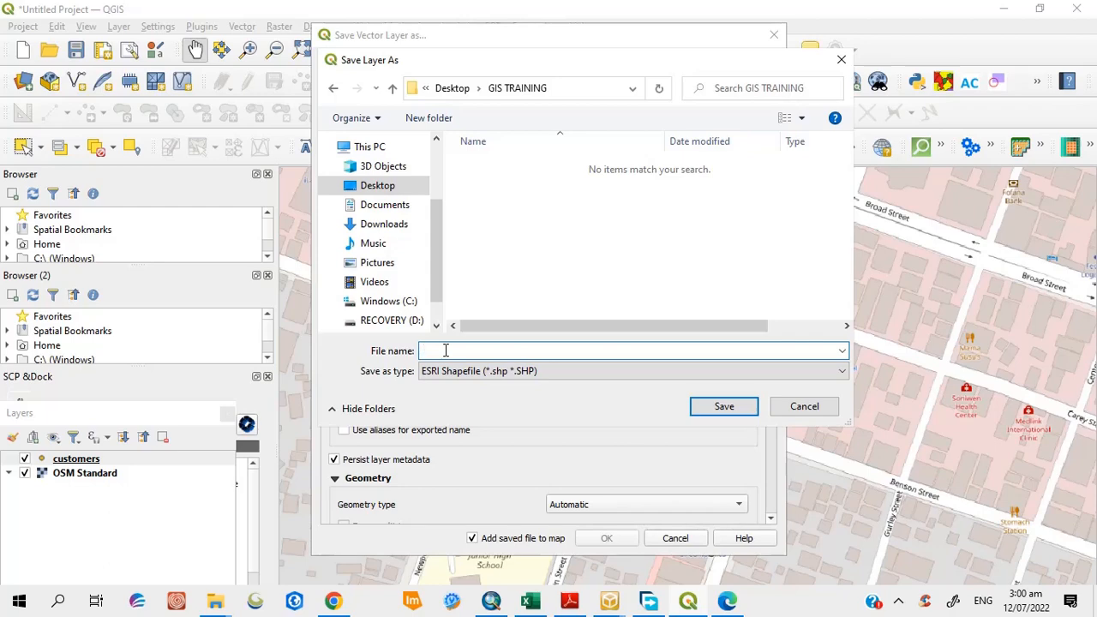
type("custo")
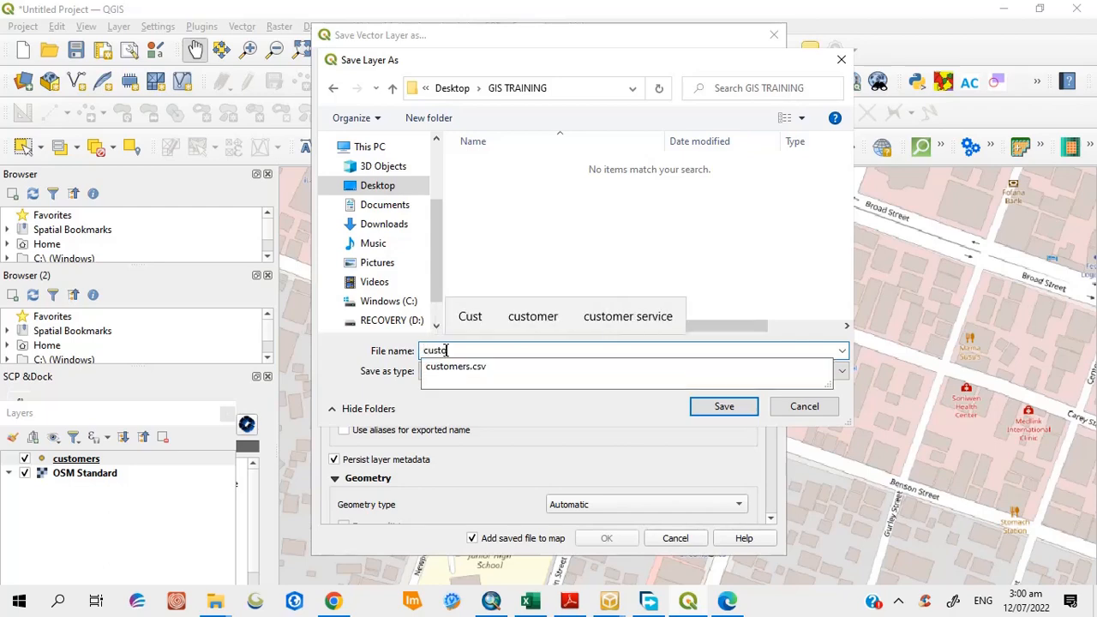
type("mer")
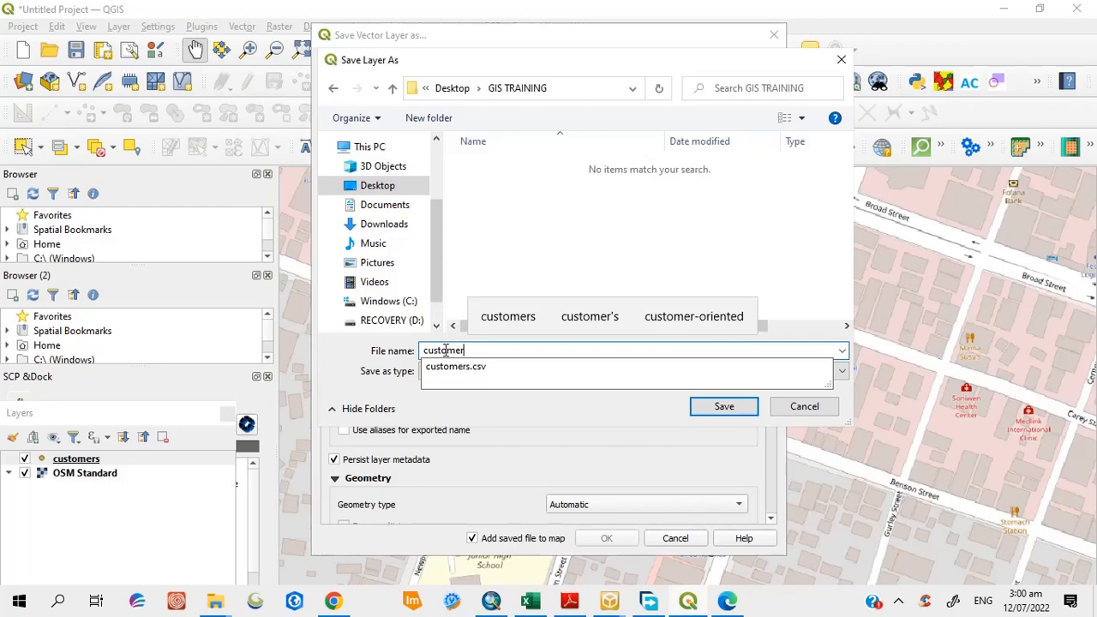
type("_surv")
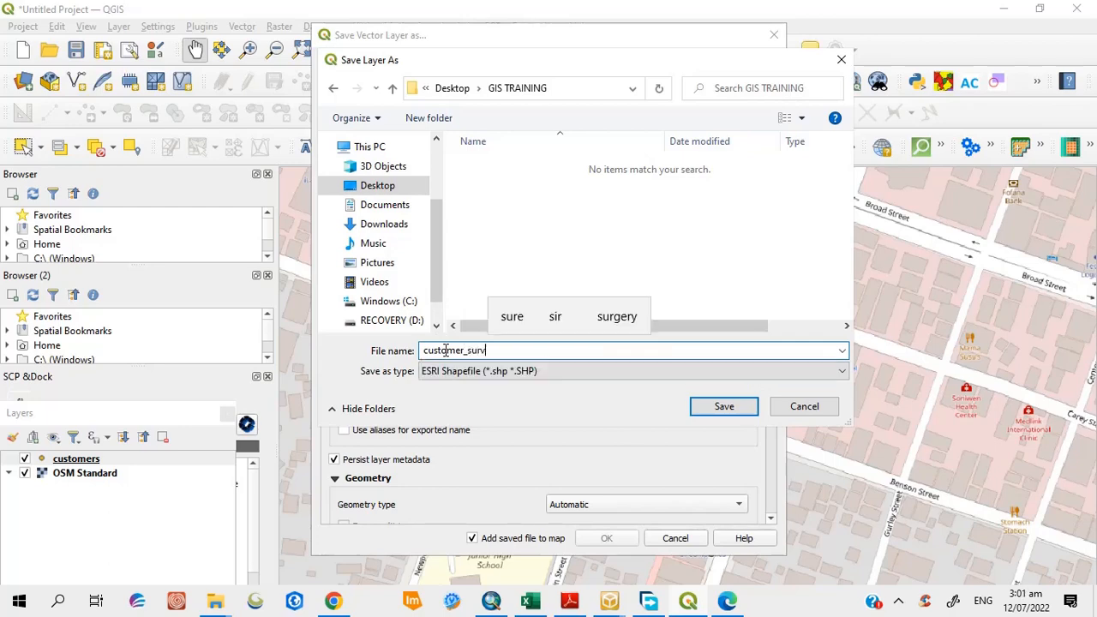
type("ey")
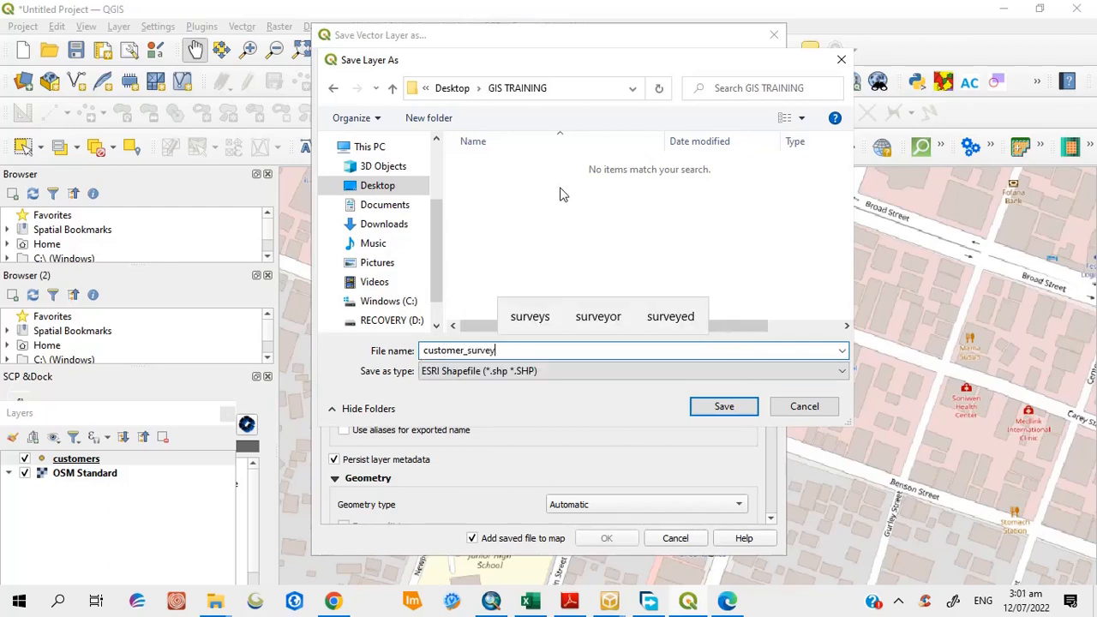
left_click(724, 407)
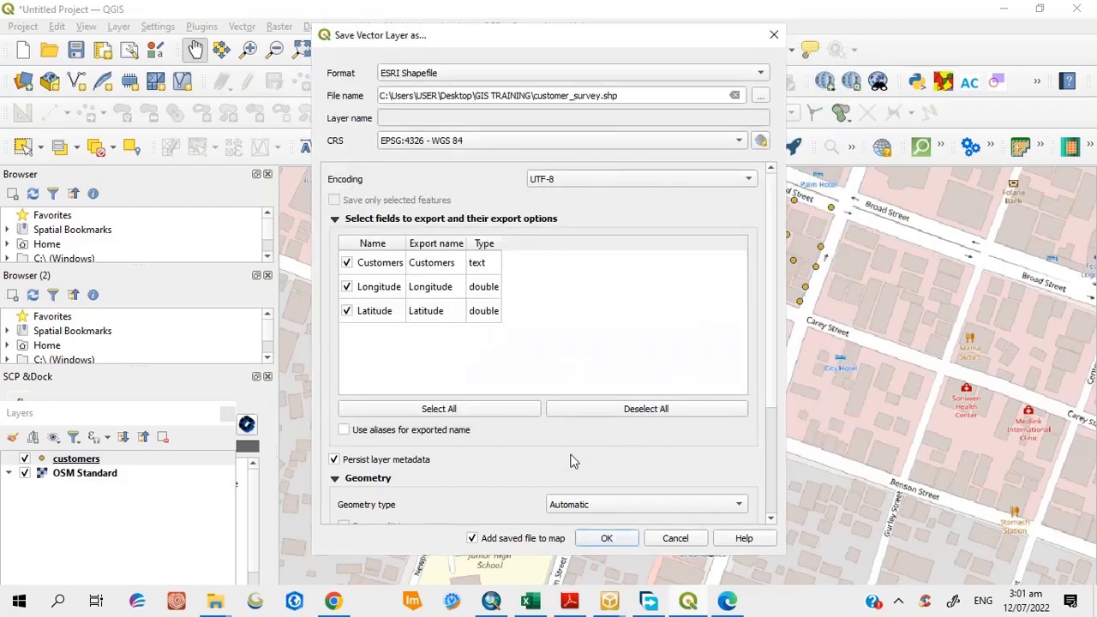
left_click(613, 543)
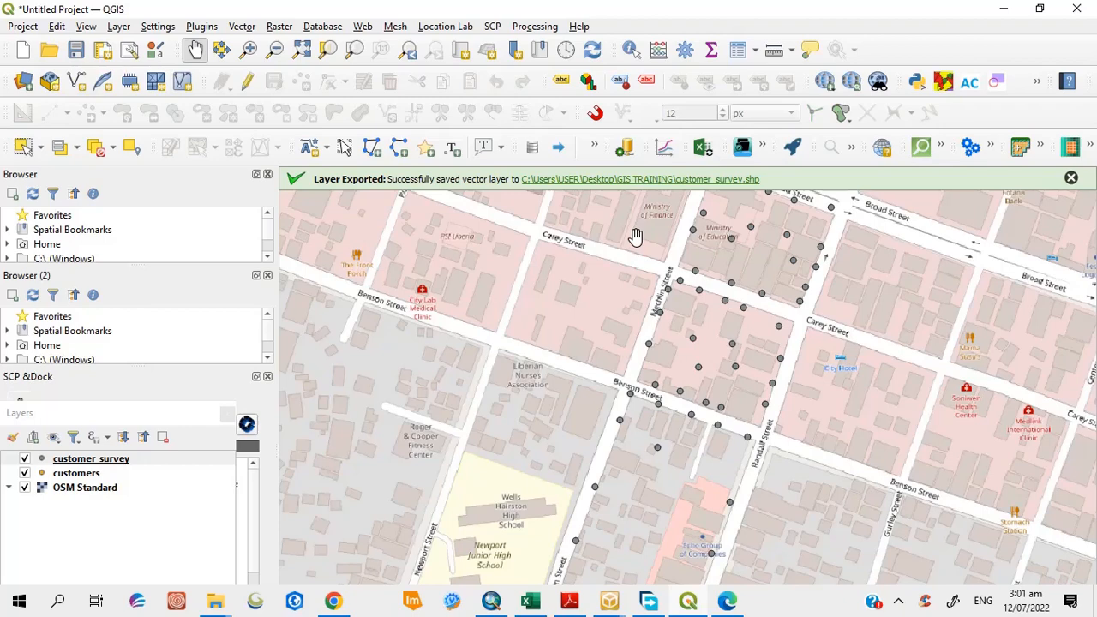
- Remove the original customers CSV layer from the project and confirm the removal
left_click(76, 474)
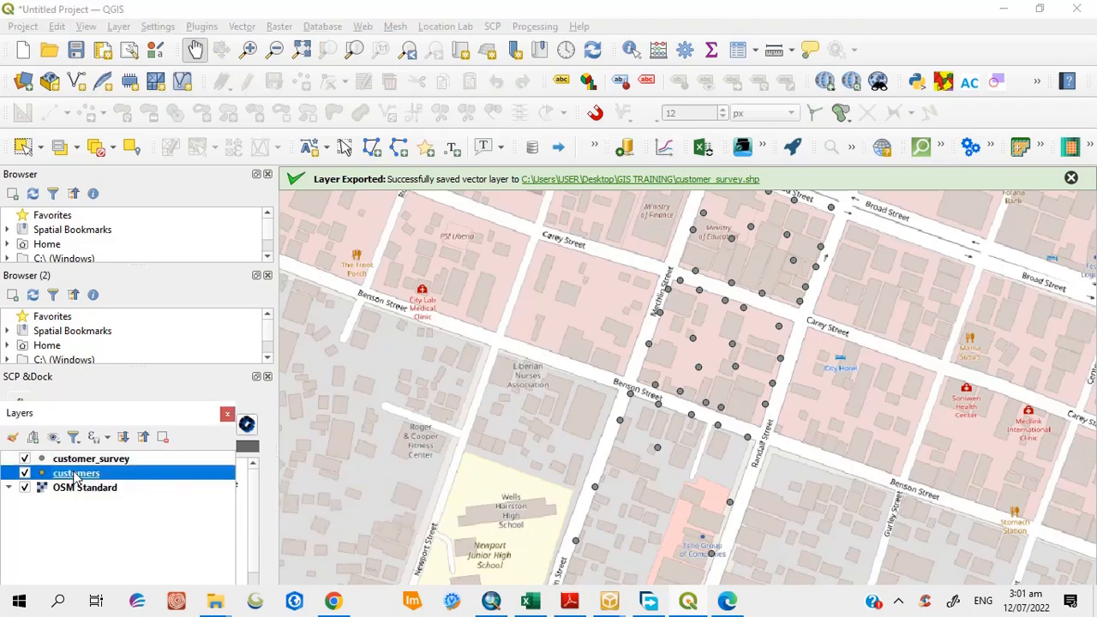
right_click(76, 476)
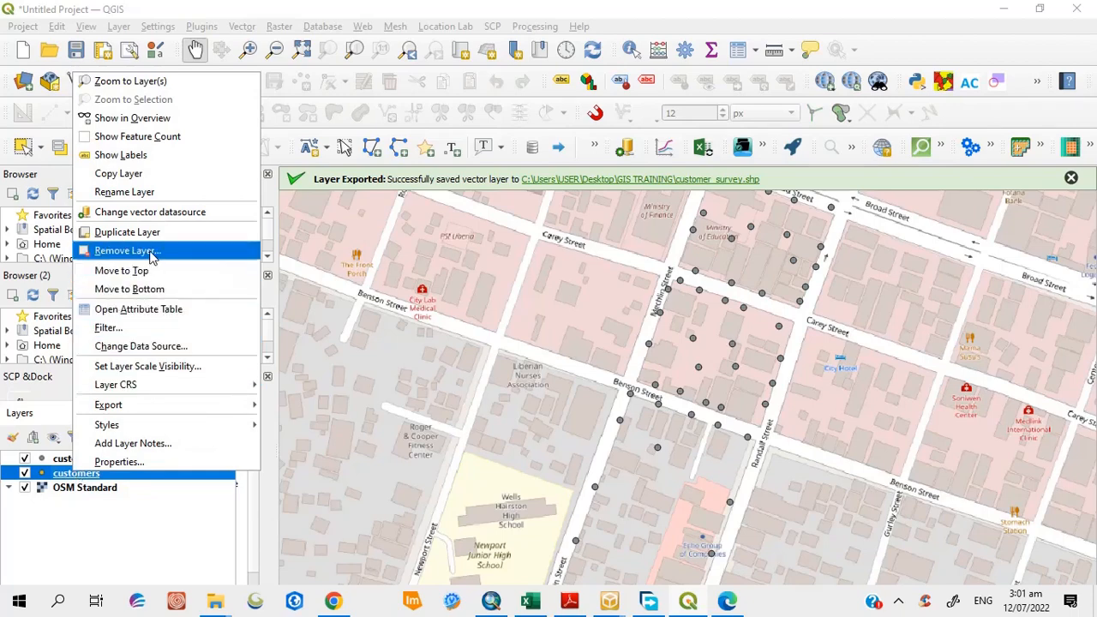
left_click(152, 256)
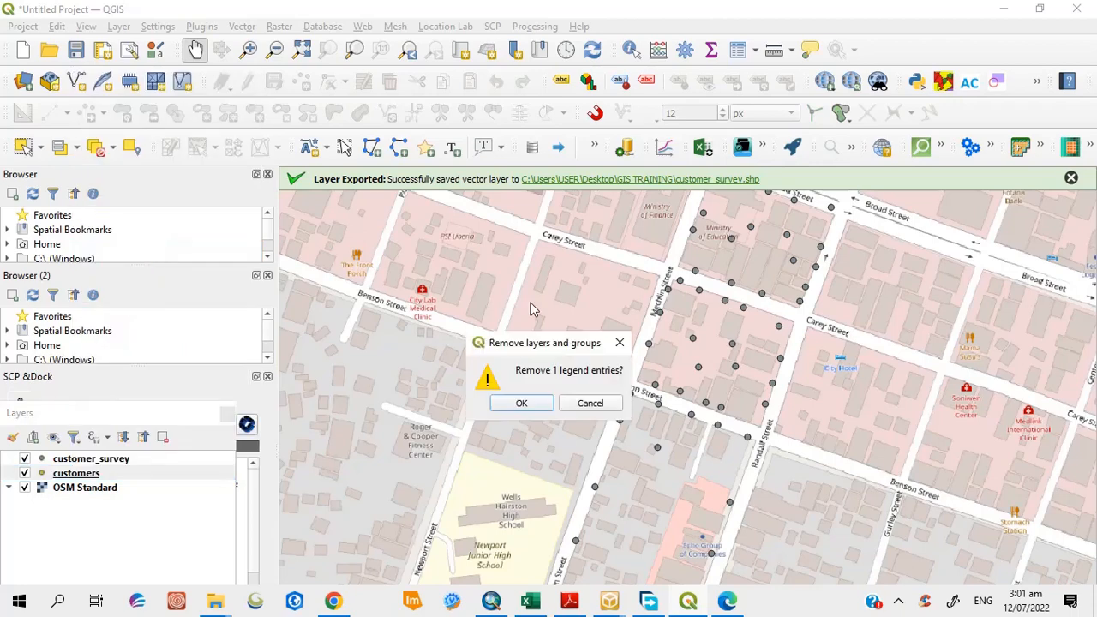
left_click(526, 403)
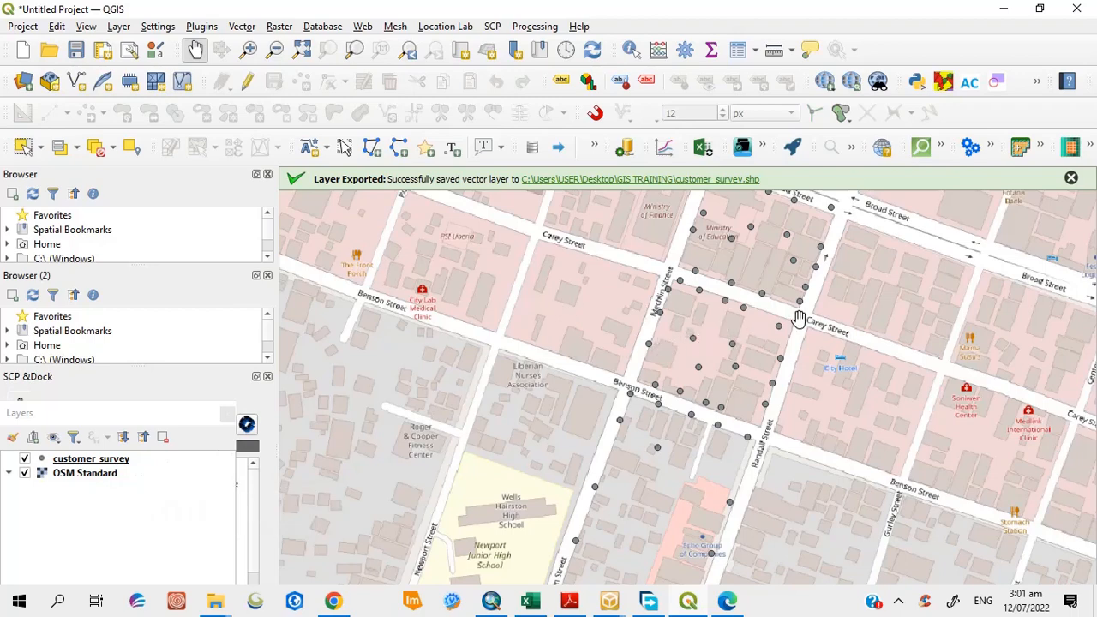
- Change the customer_survey layer's point marker colour to the standard orange in its symbology properties
right_click(96, 465)
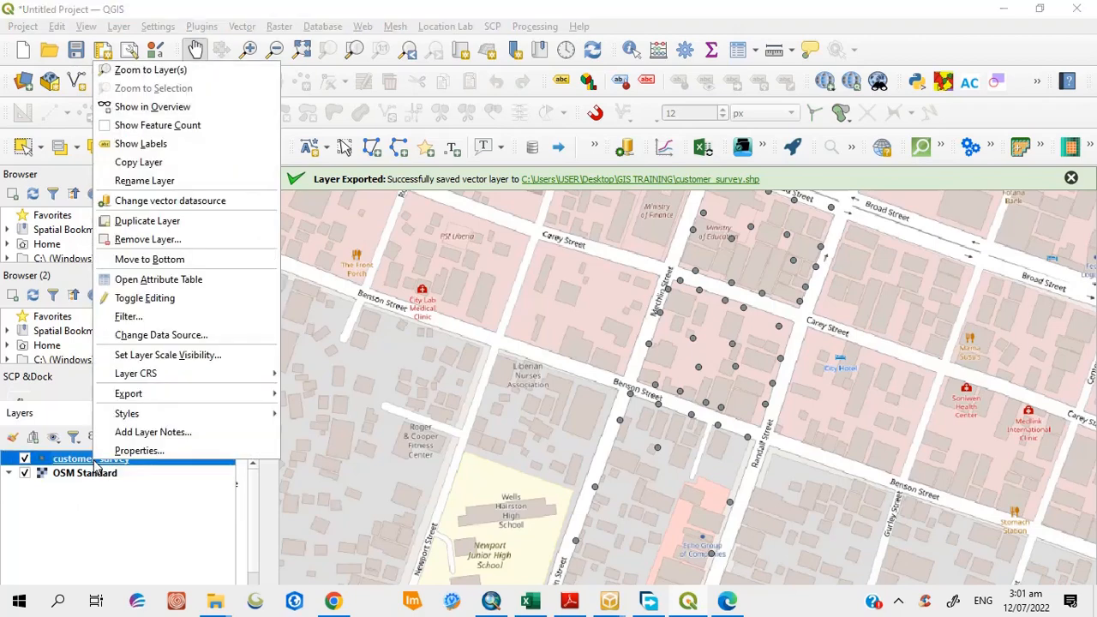
left_click(127, 461)
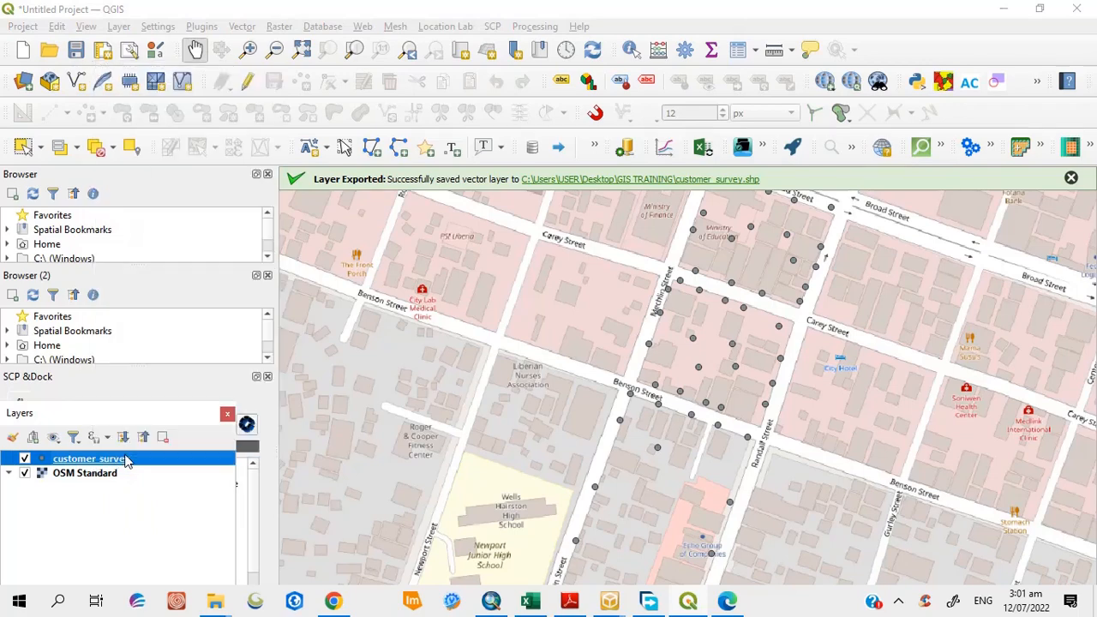
double_click(127, 459)
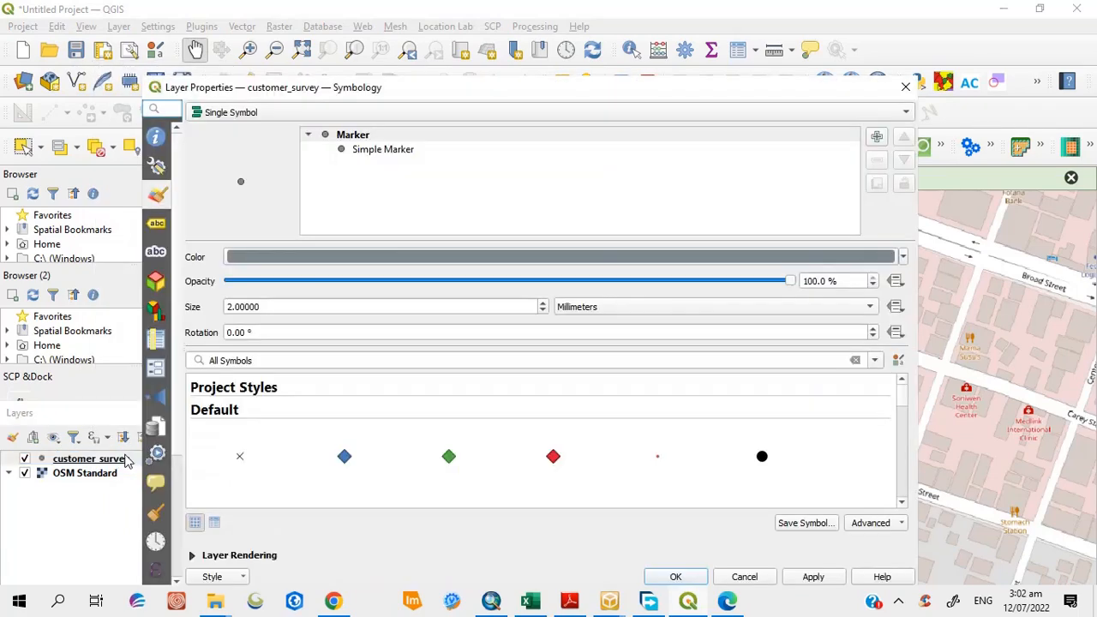
left_click(903, 257)
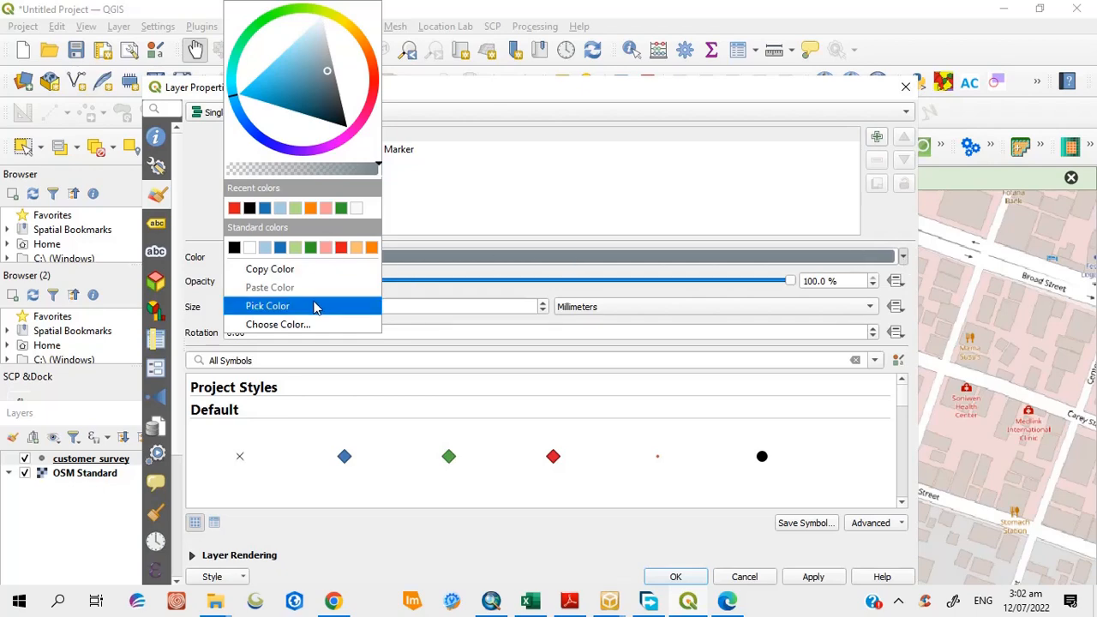
left_click(371, 248)
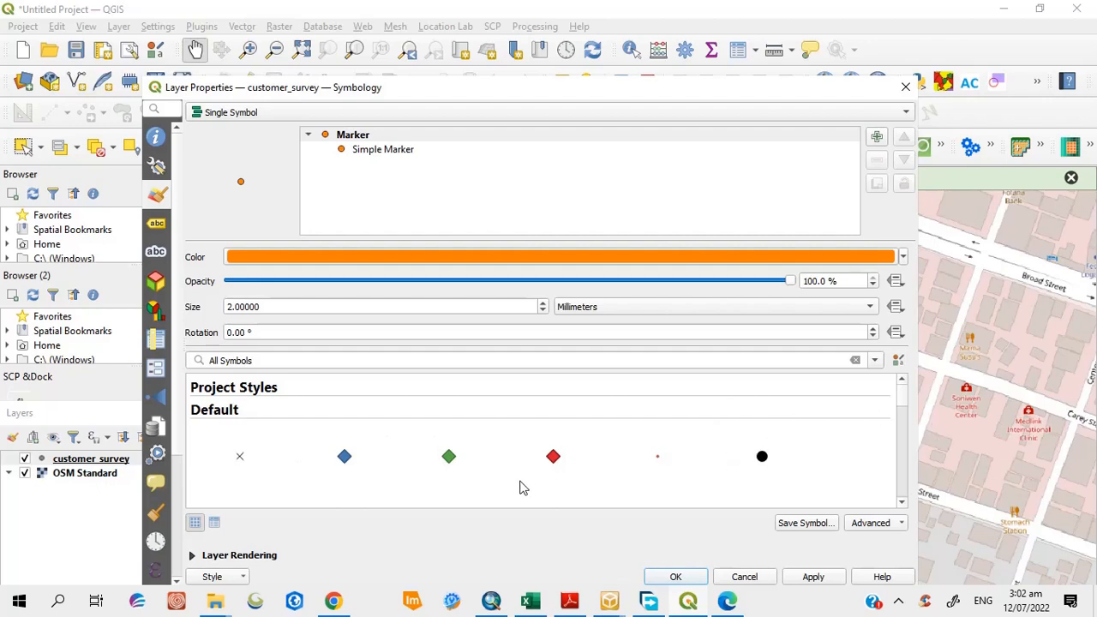
- Set the customer_survey marker size to 3 millimeters and apply the symbology to the layer
left_click(901, 471)
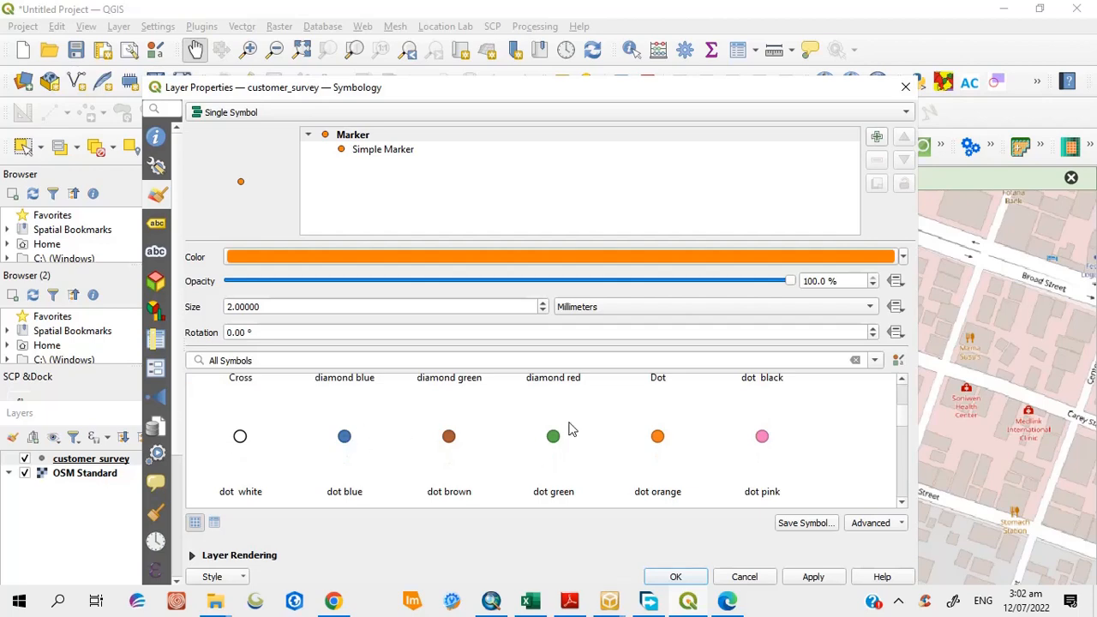
left_click(901, 380)
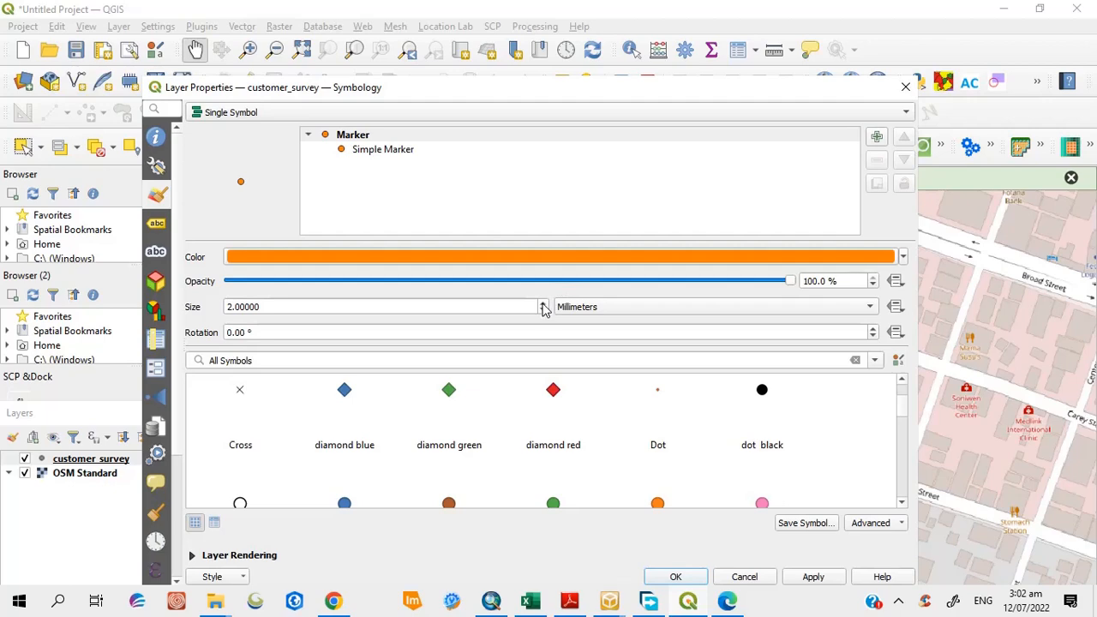
left_click(542, 304)
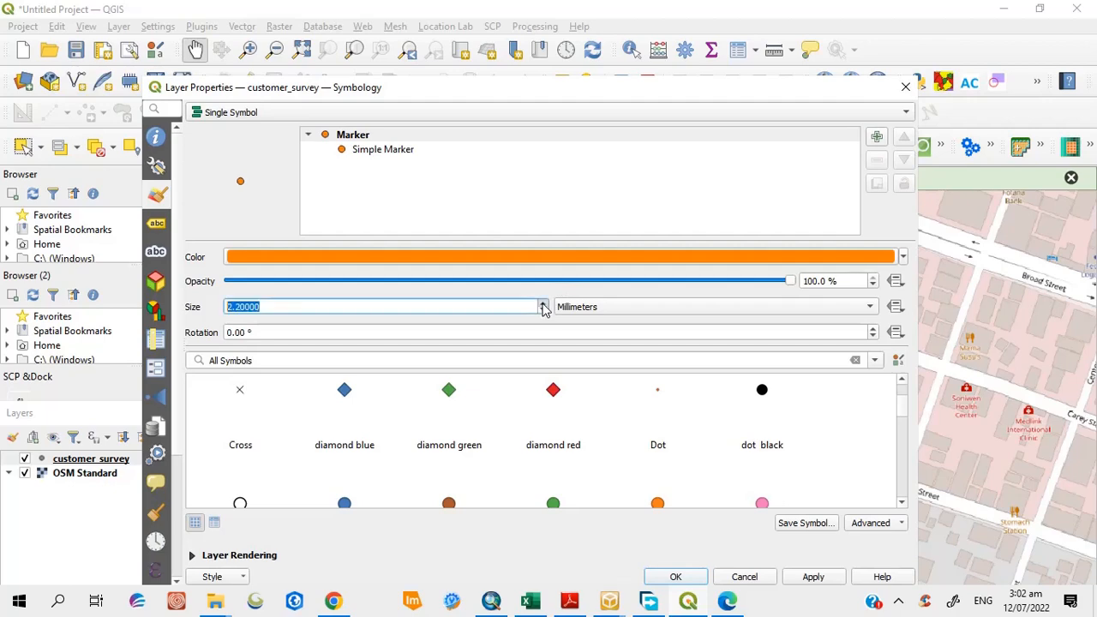
left_click(542, 304)
left_click(542, 304)
left_click(542, 303)
left_click(542, 303)
left_click(274, 307)
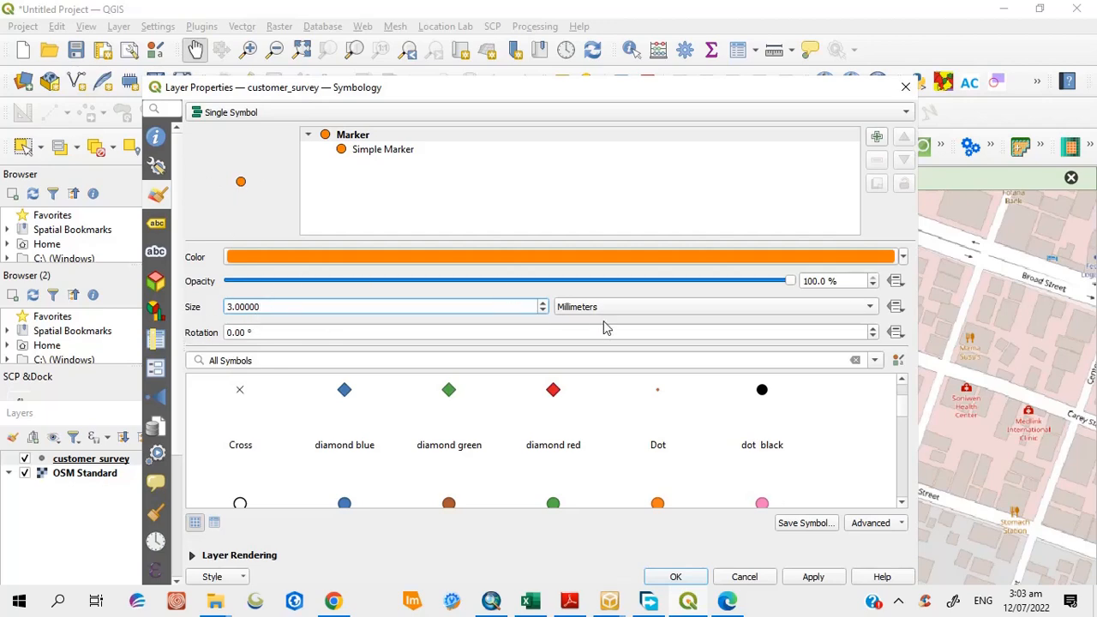
left_click(814, 580)
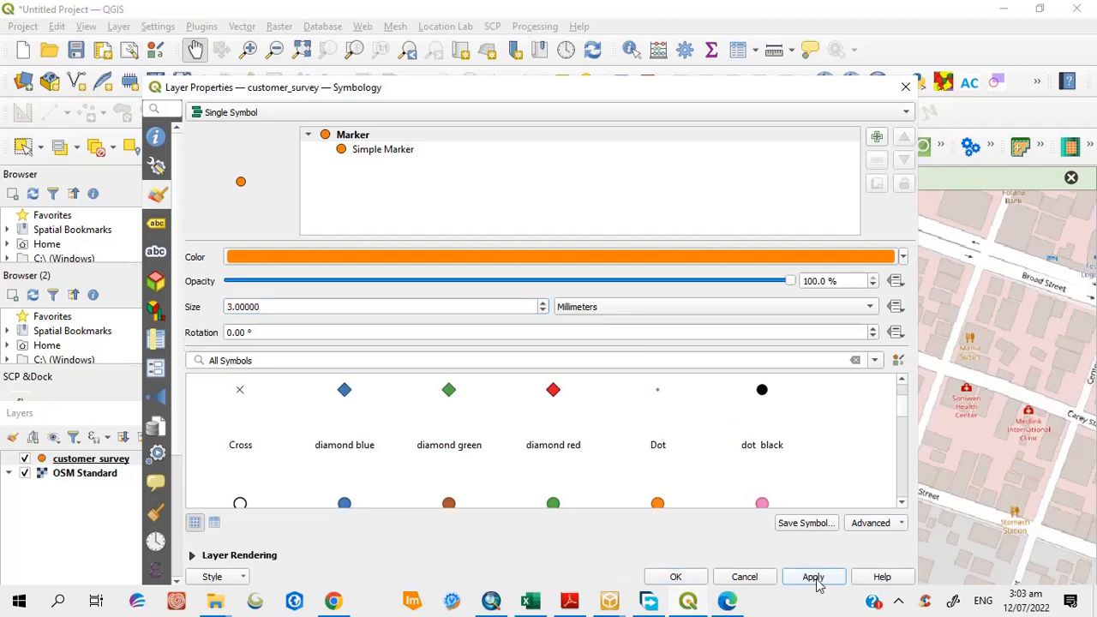
left_click(676, 577)
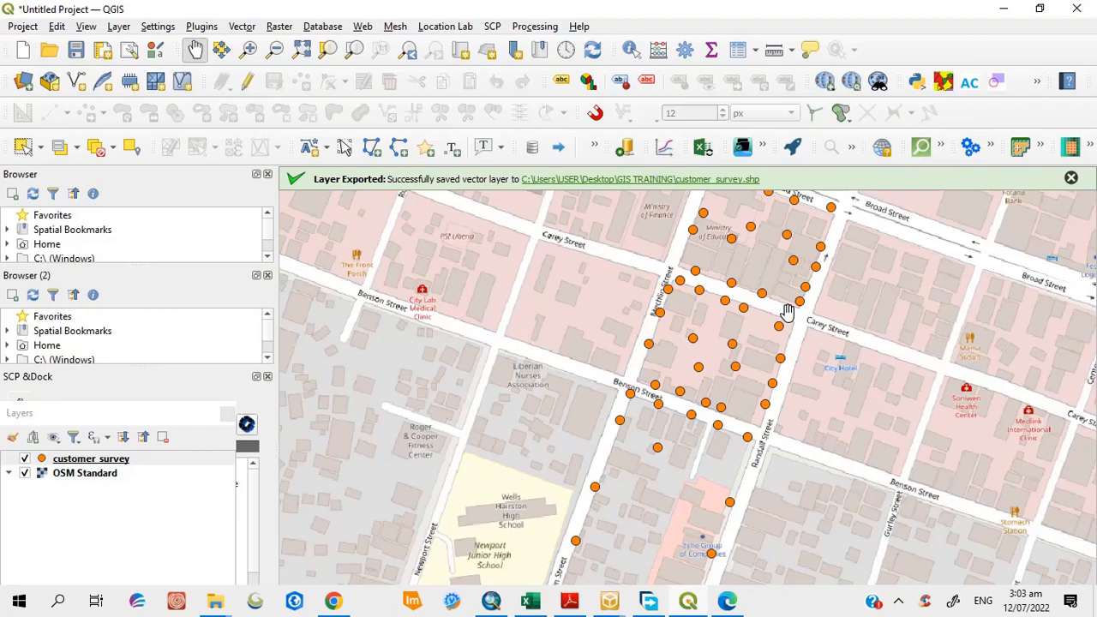
- Examine the customer_survey layer's attribute table for the customer, longitude and latitude fields, and close it
right_click(85, 463)
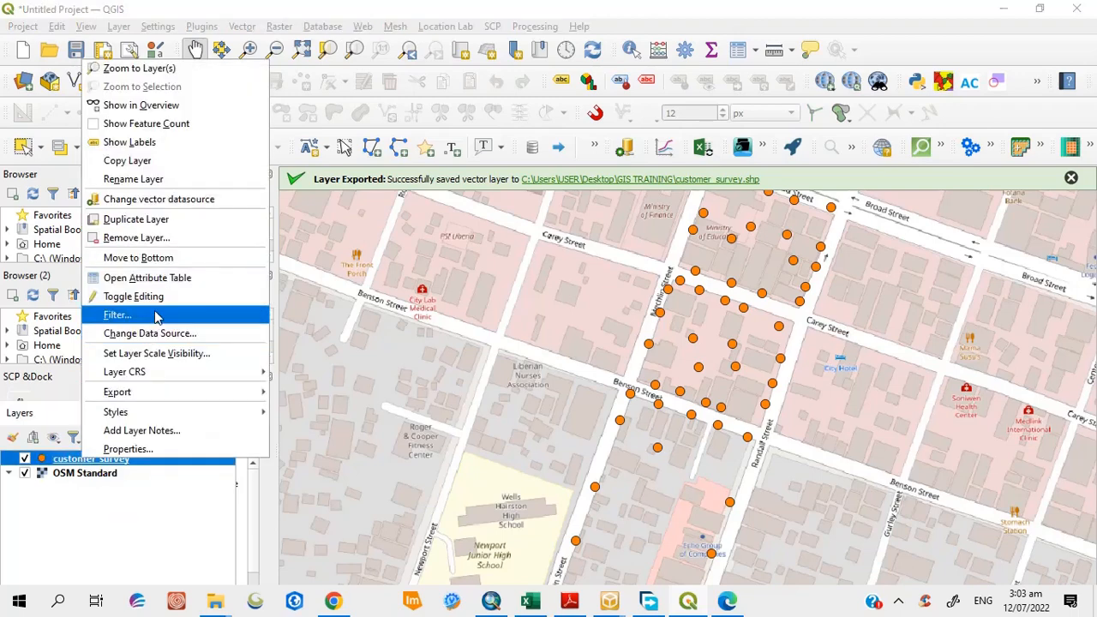
left_click(164, 283)
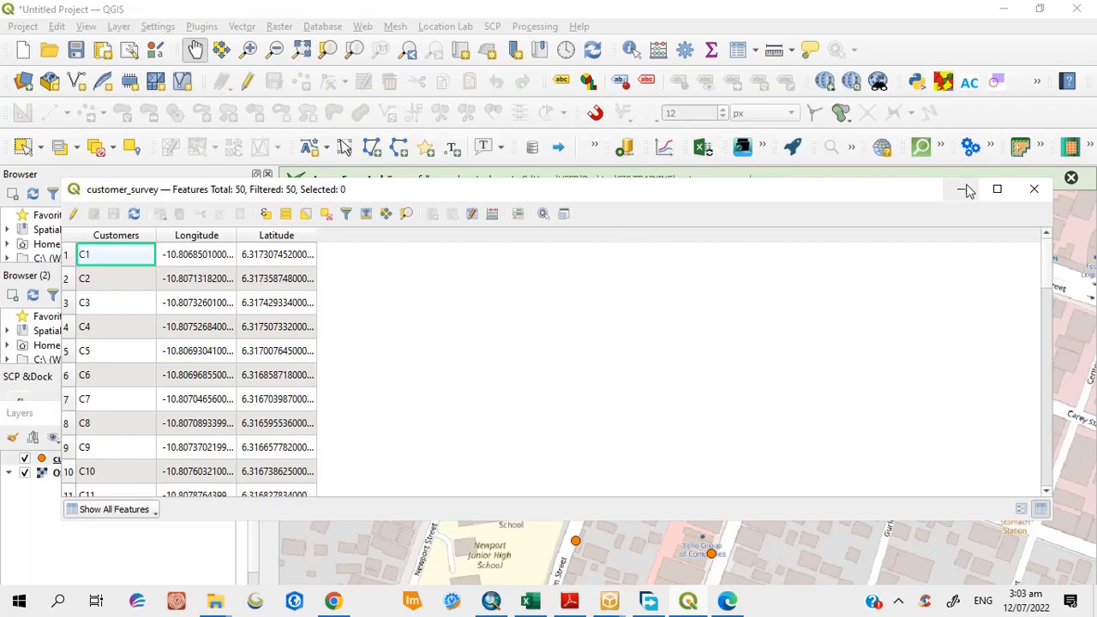
left_click(1034, 192)
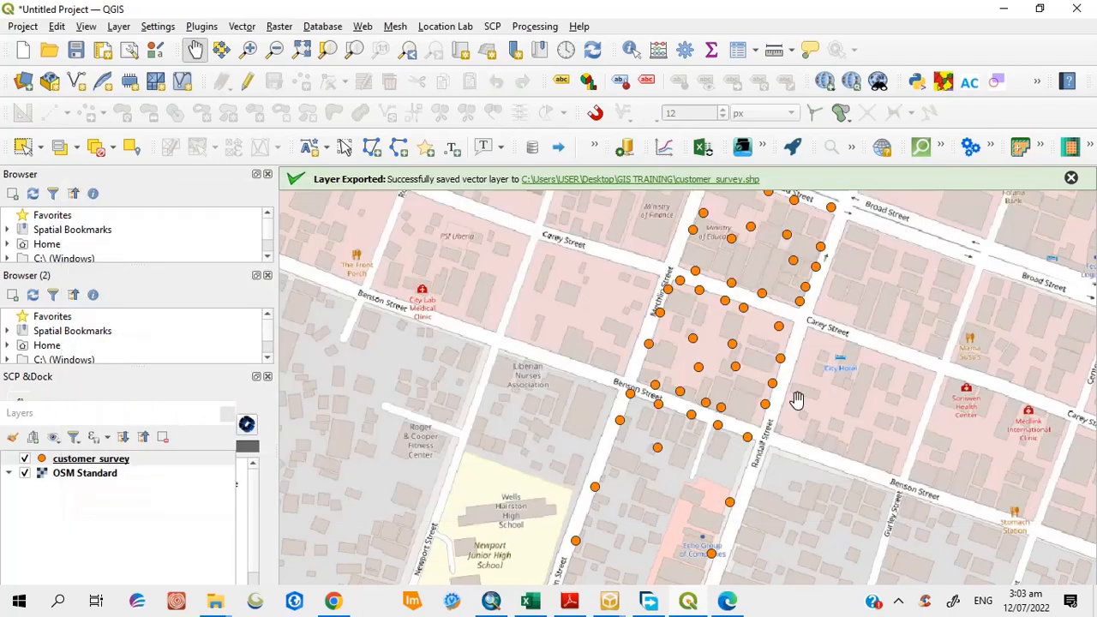